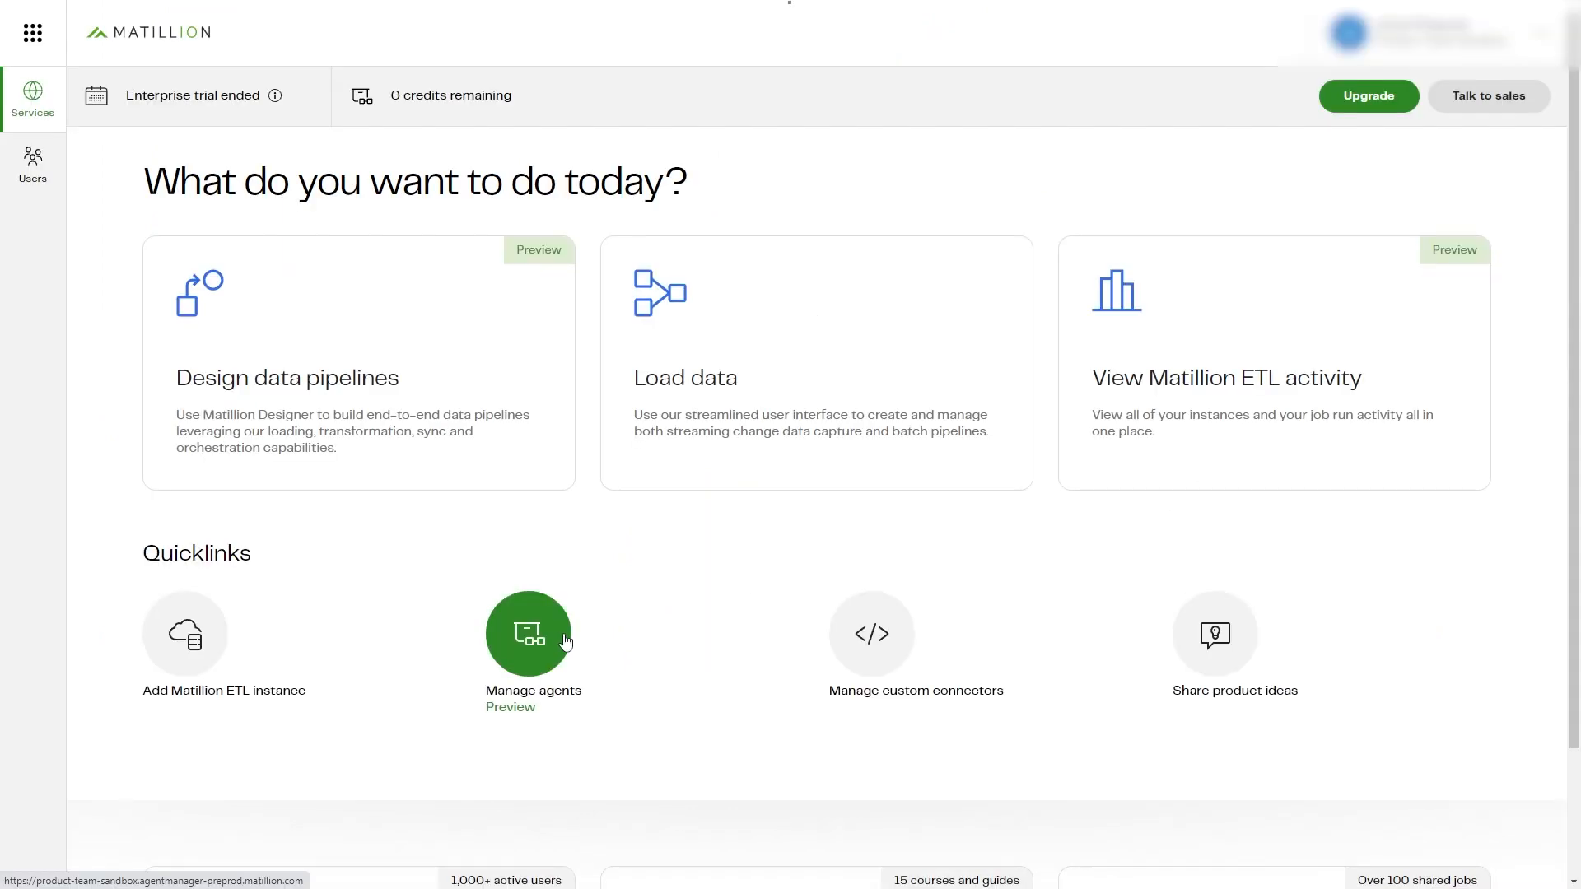
Step: Create a new agent named test_agent from the agent management page
left_click(565, 642)
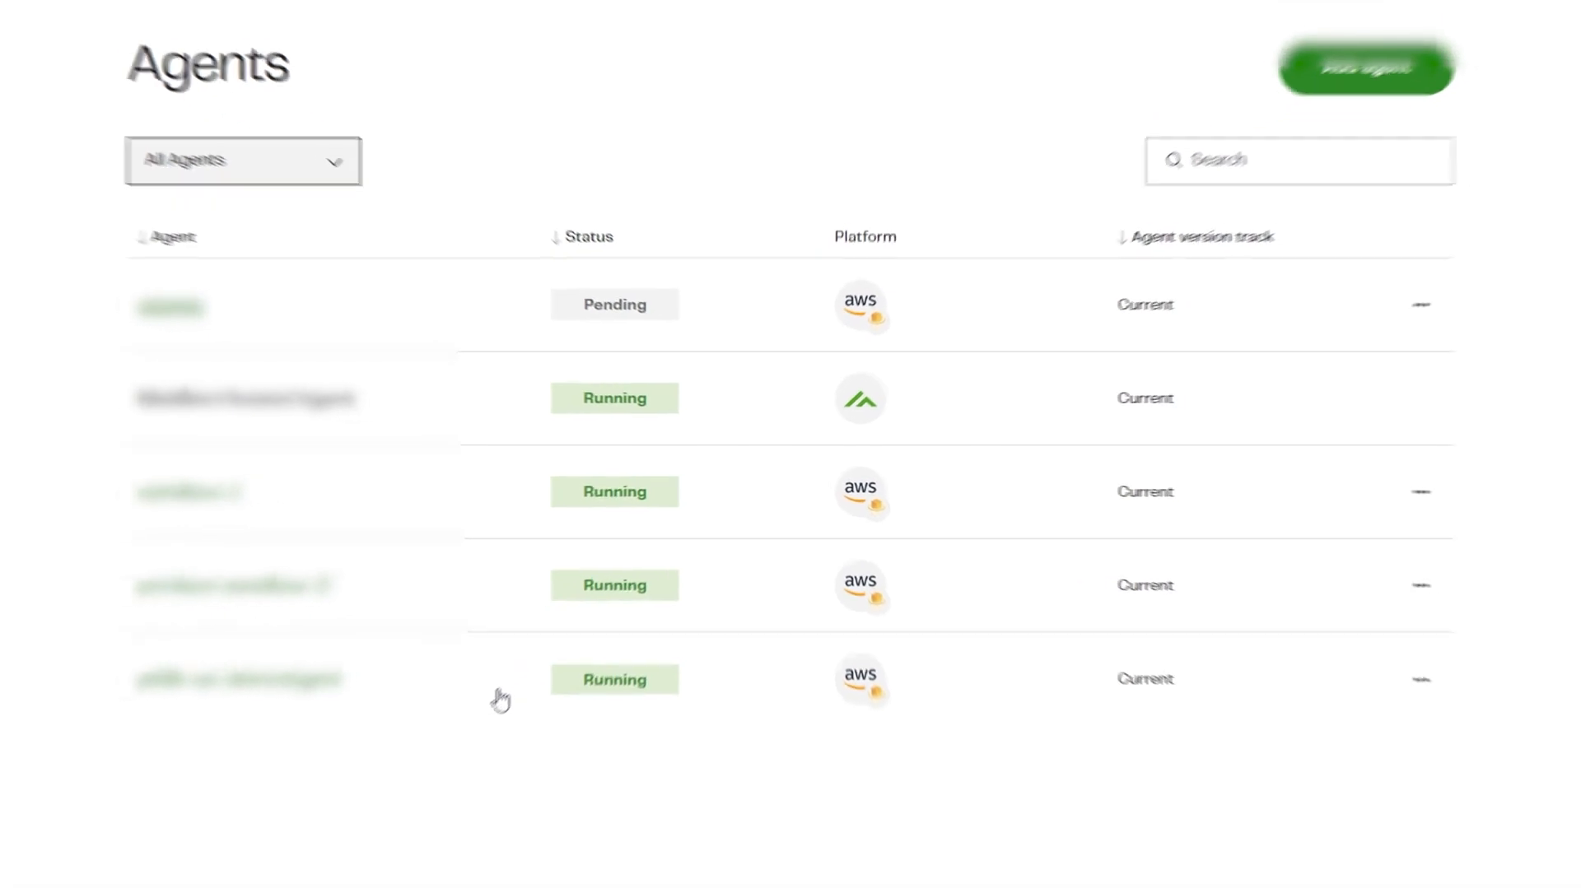
left_click(1348, 70)
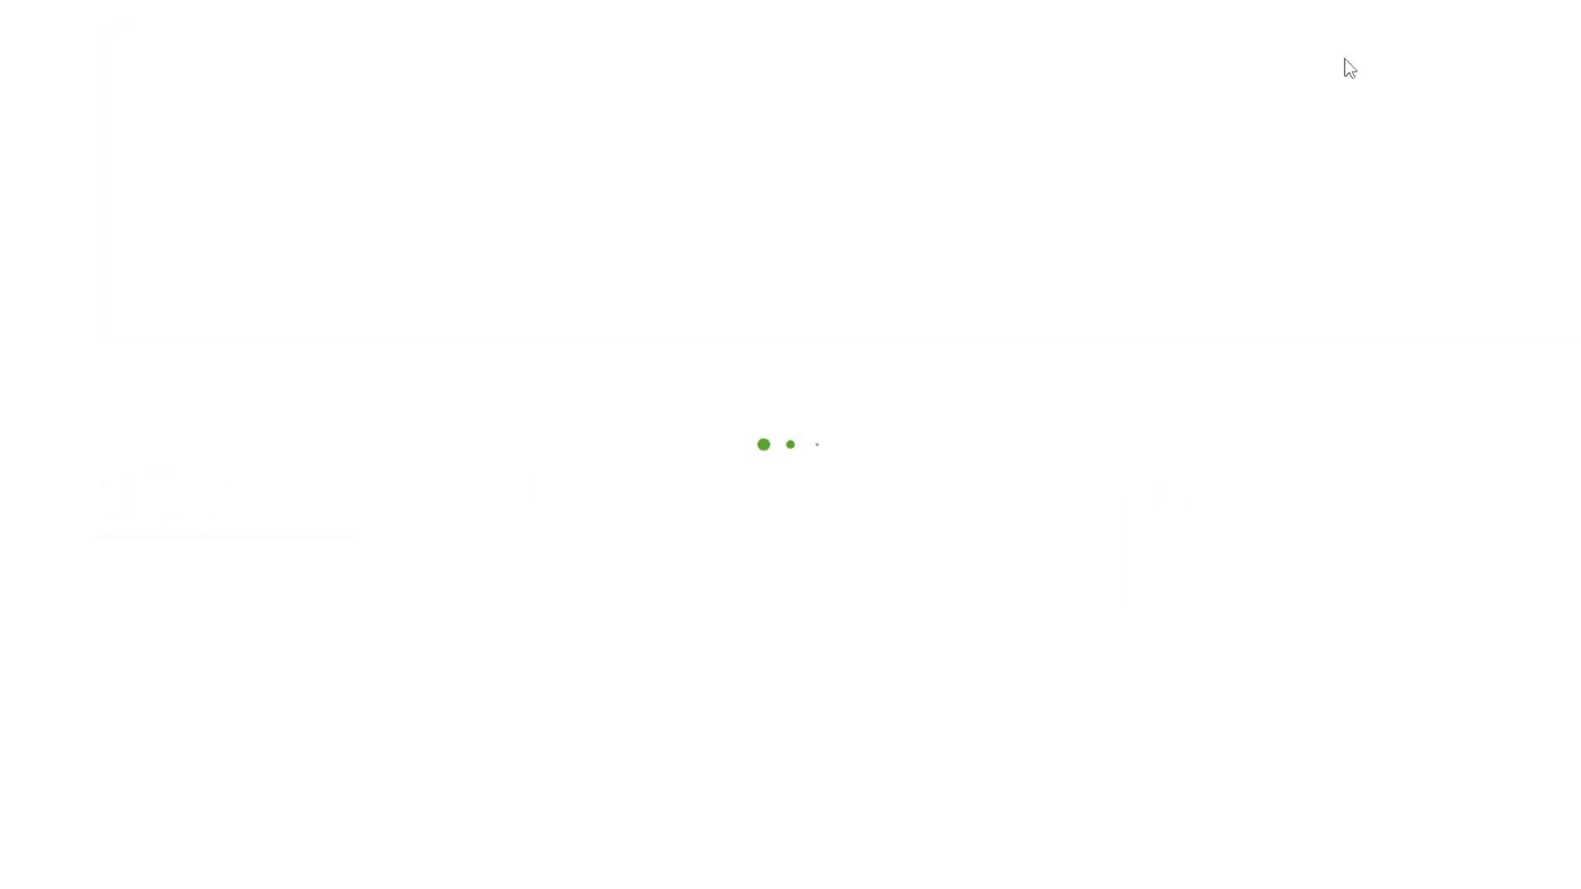
left_click(624, 216)
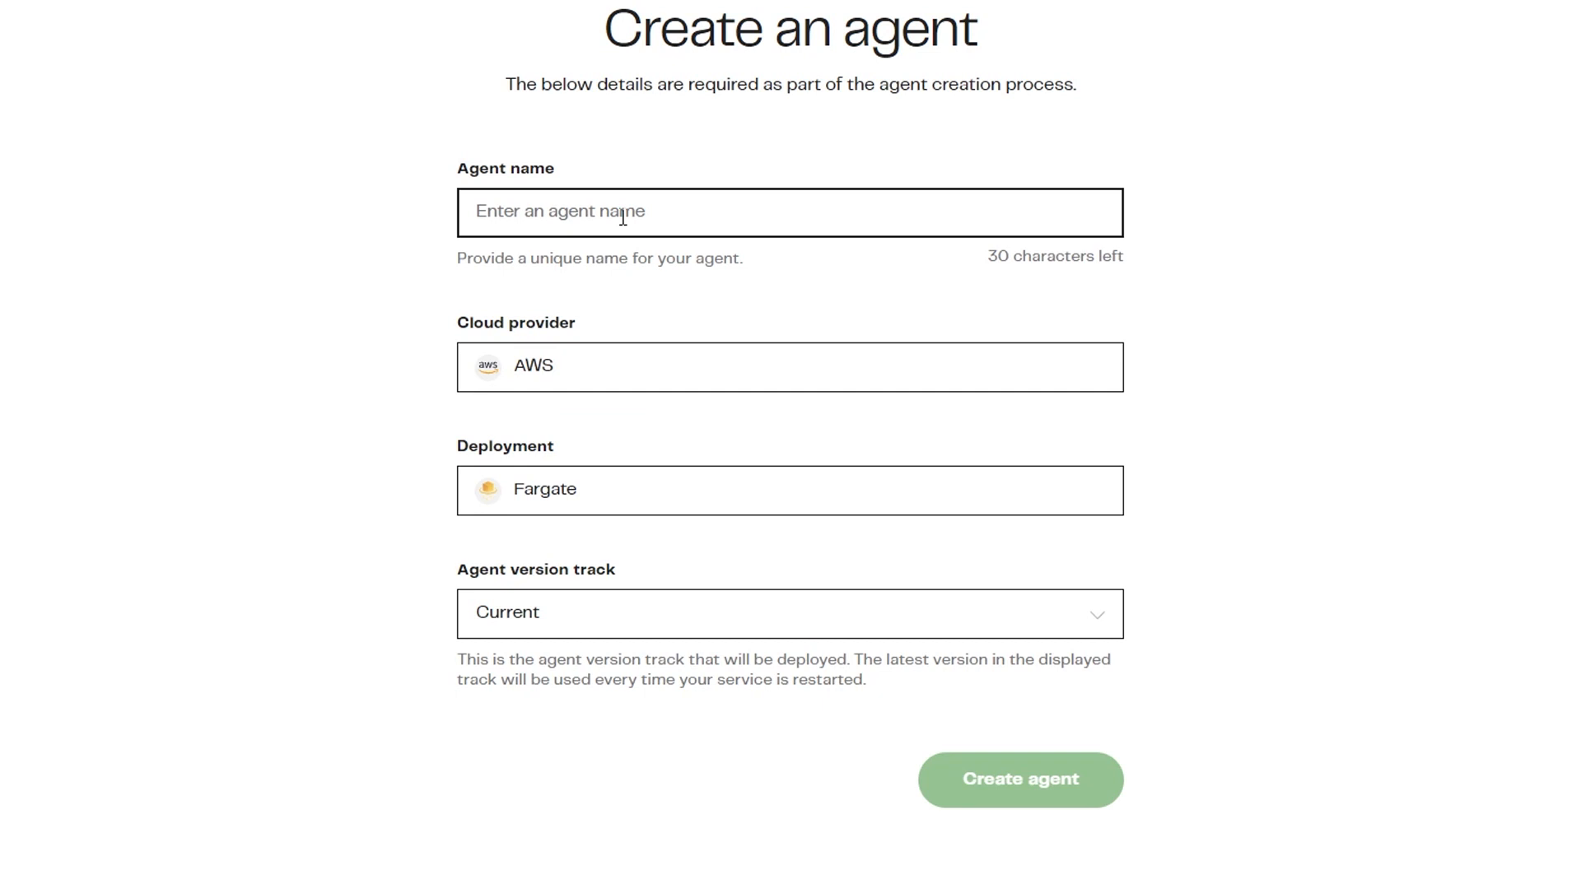
type("test_agent")
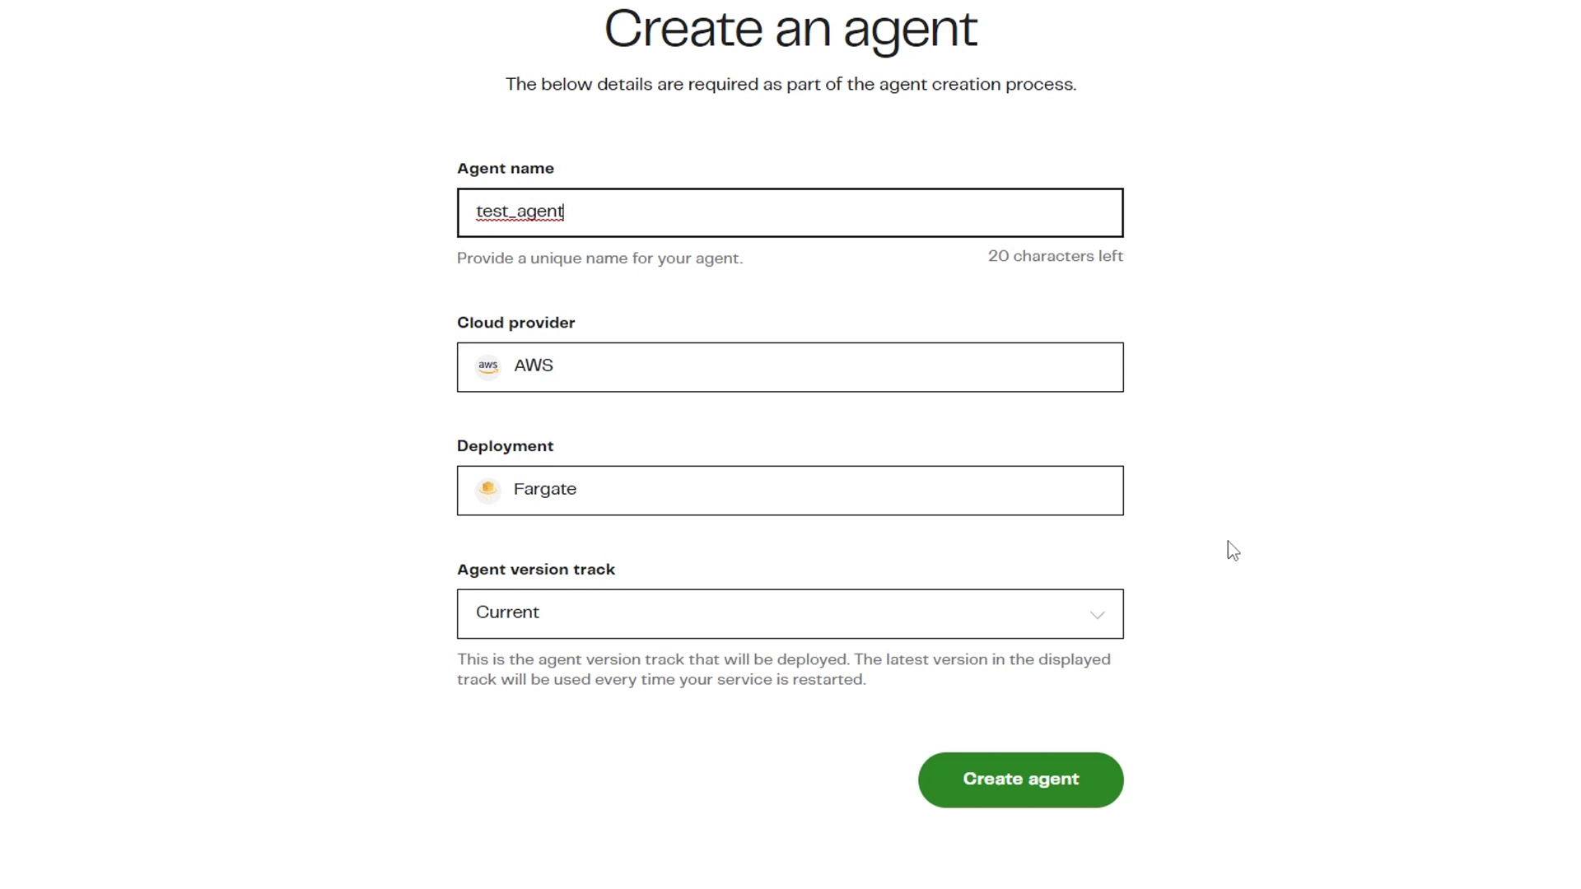
left_click(1050, 772)
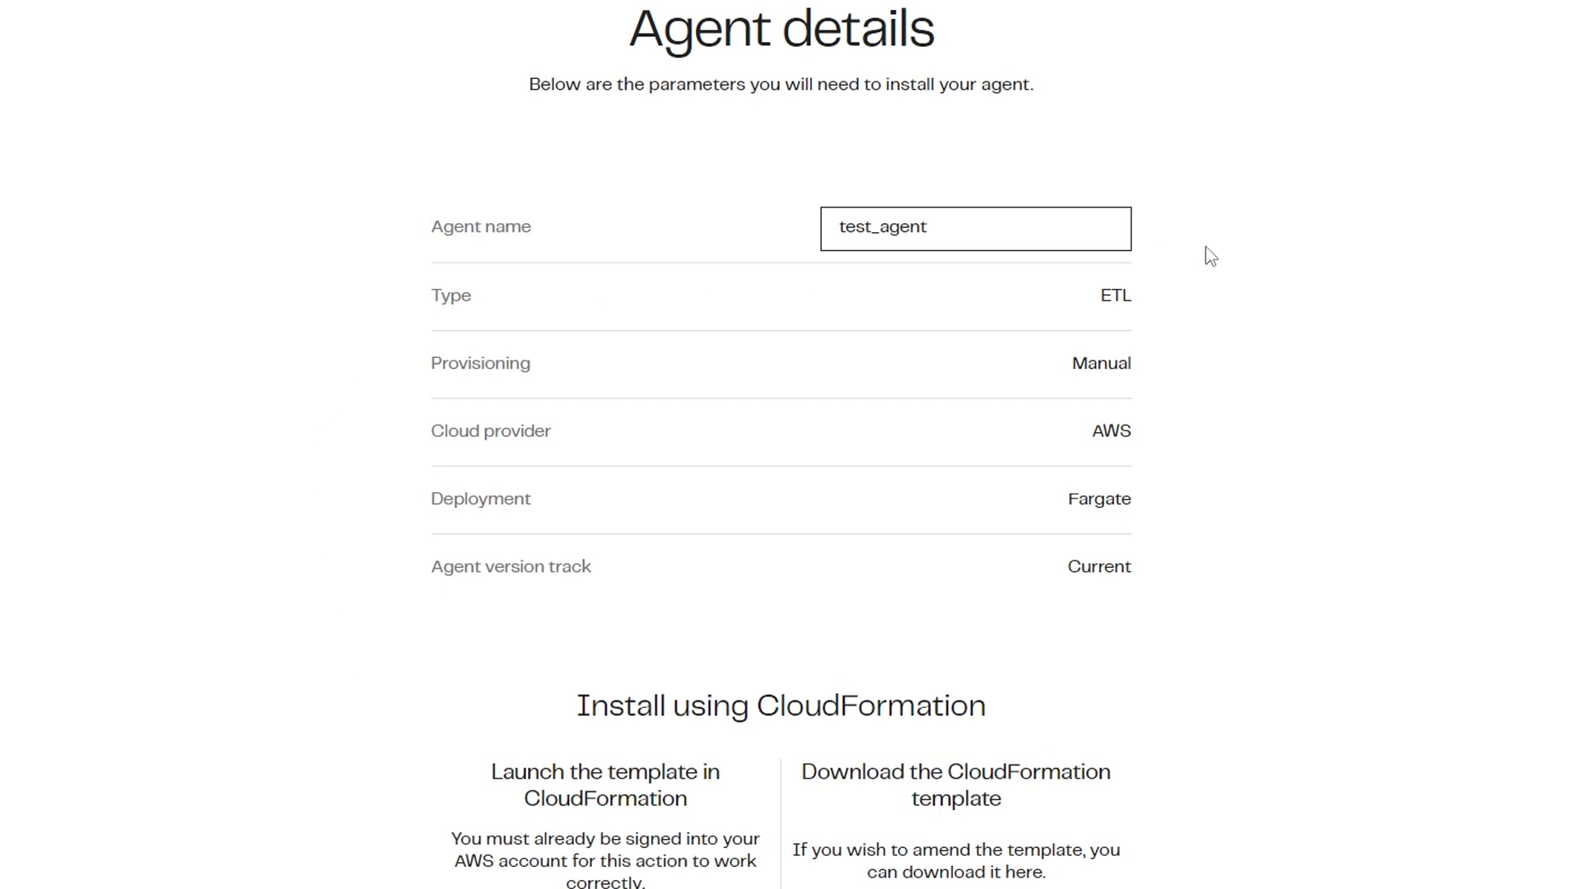
Step: Review the test_agent installation parameters and launch its template in AWS CloudFormation
scroll(1207, 591, "down", 5)
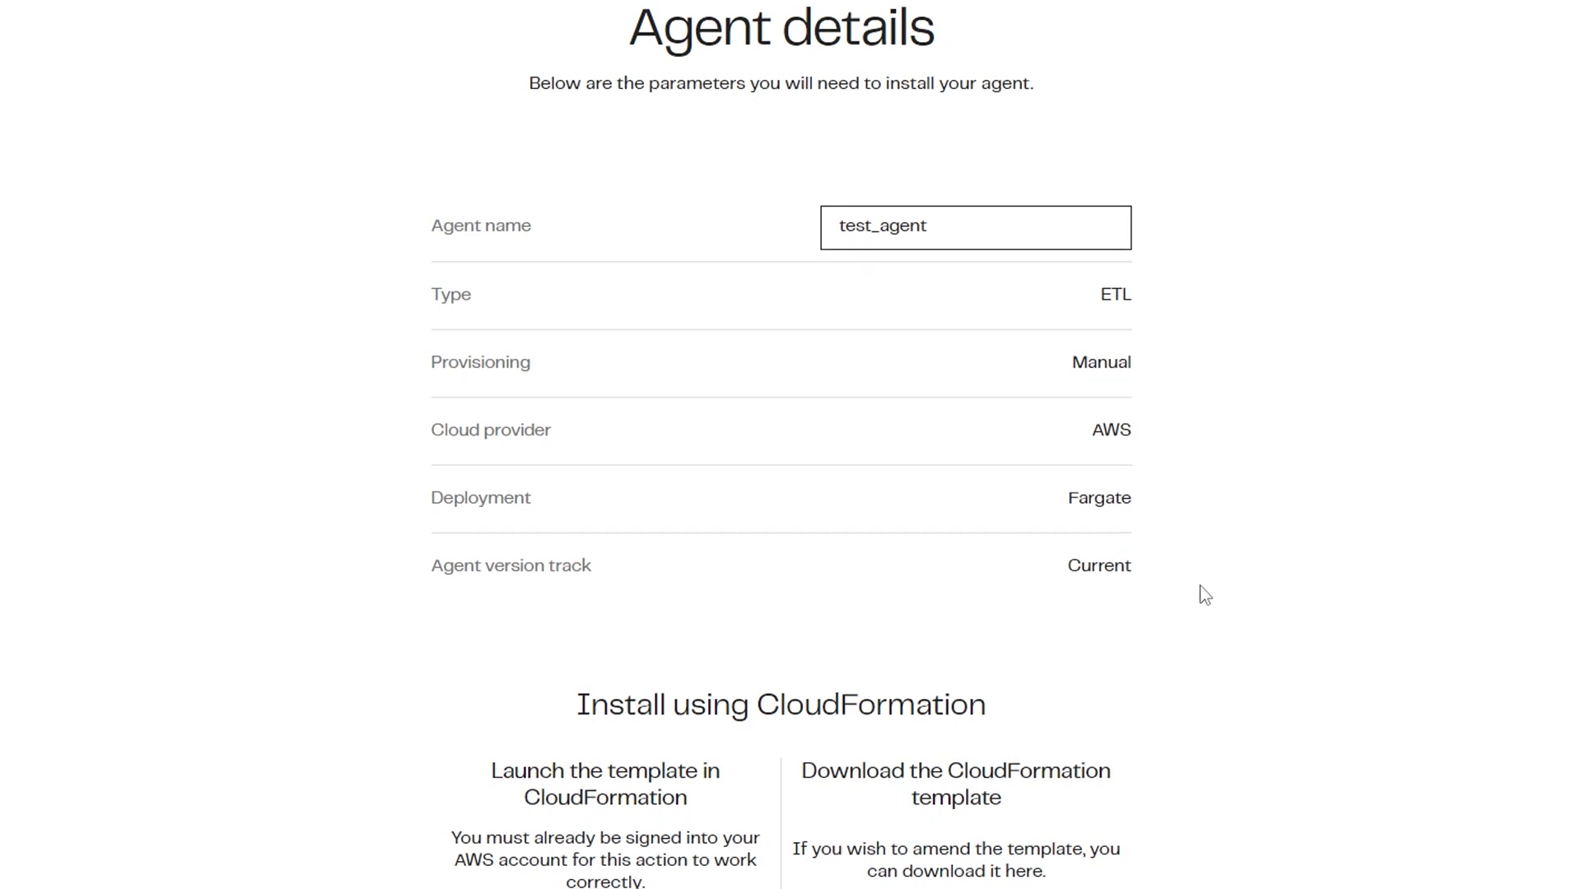
scroll(1226, 568, "down", 5)
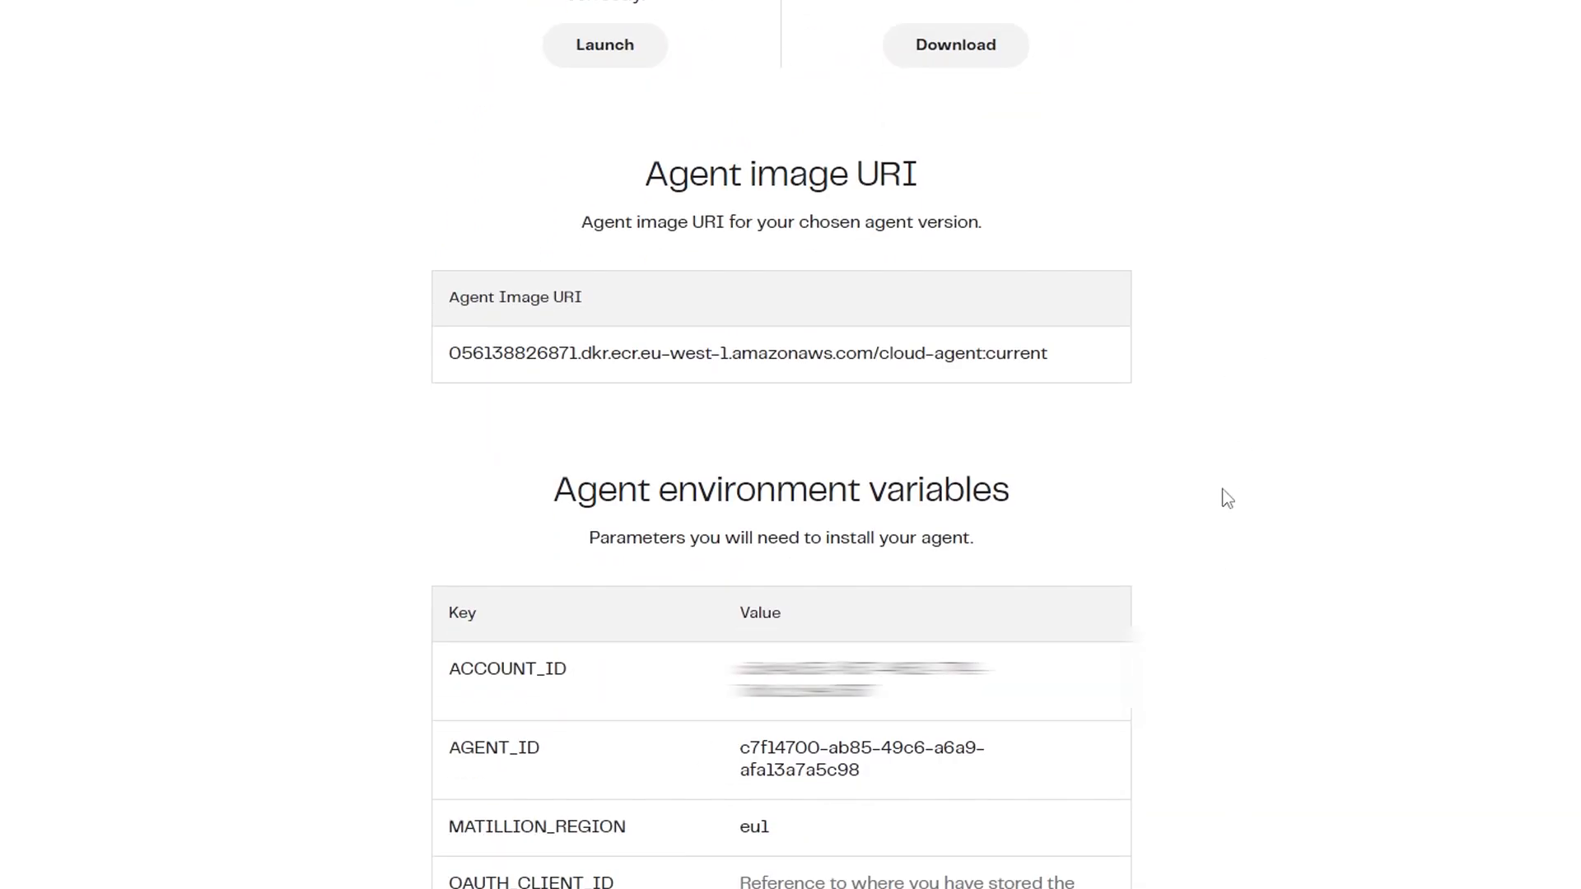
scroll(1232, 668, "down", 9)
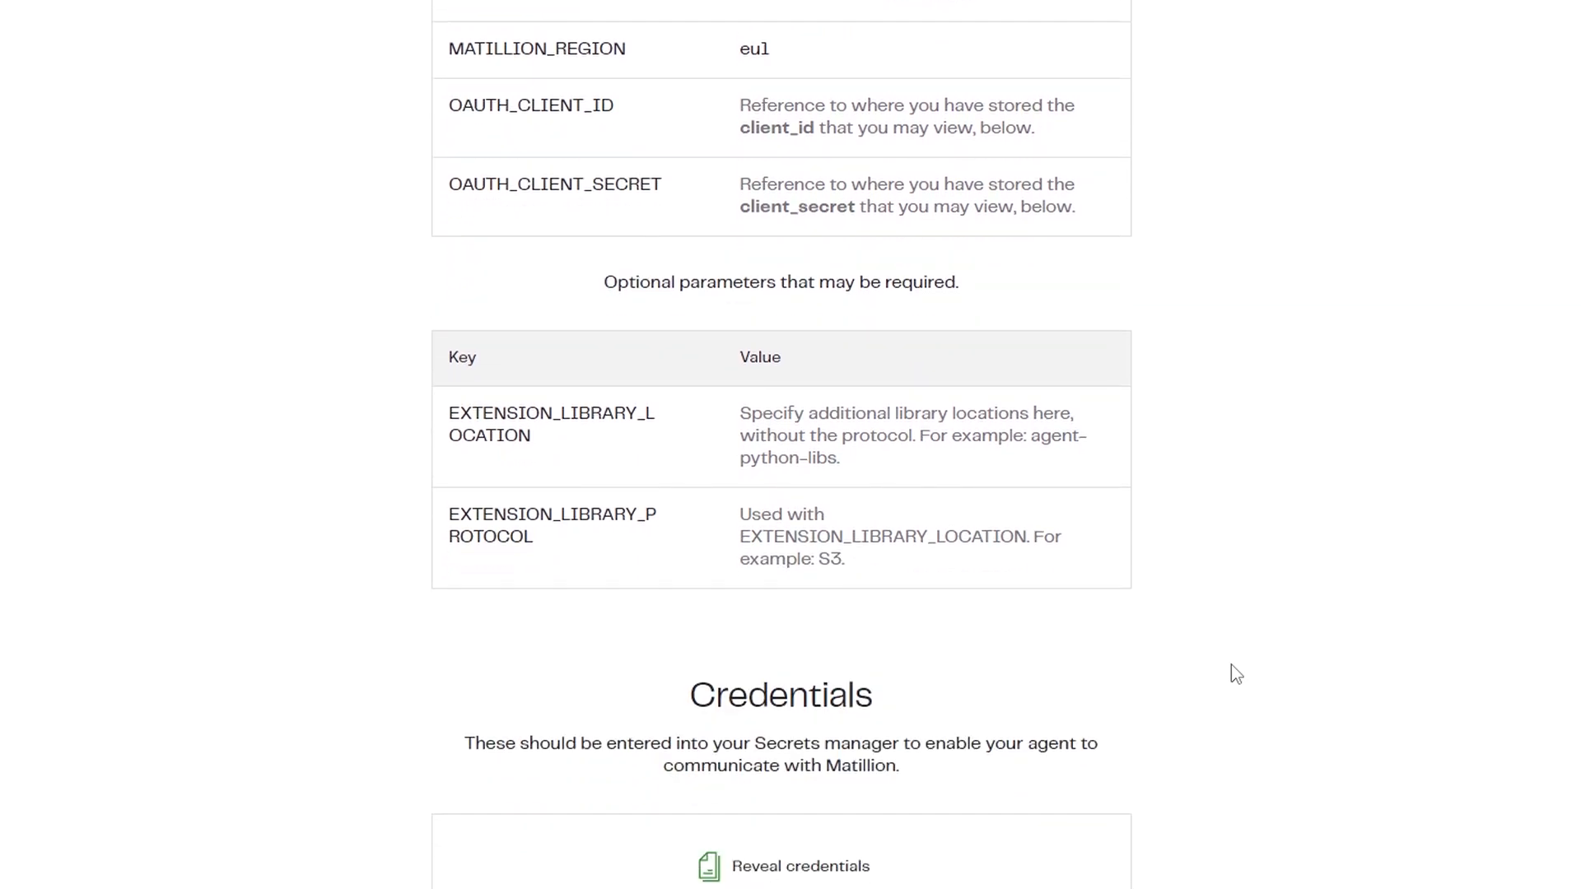
scroll(1235, 674, "up", 15)
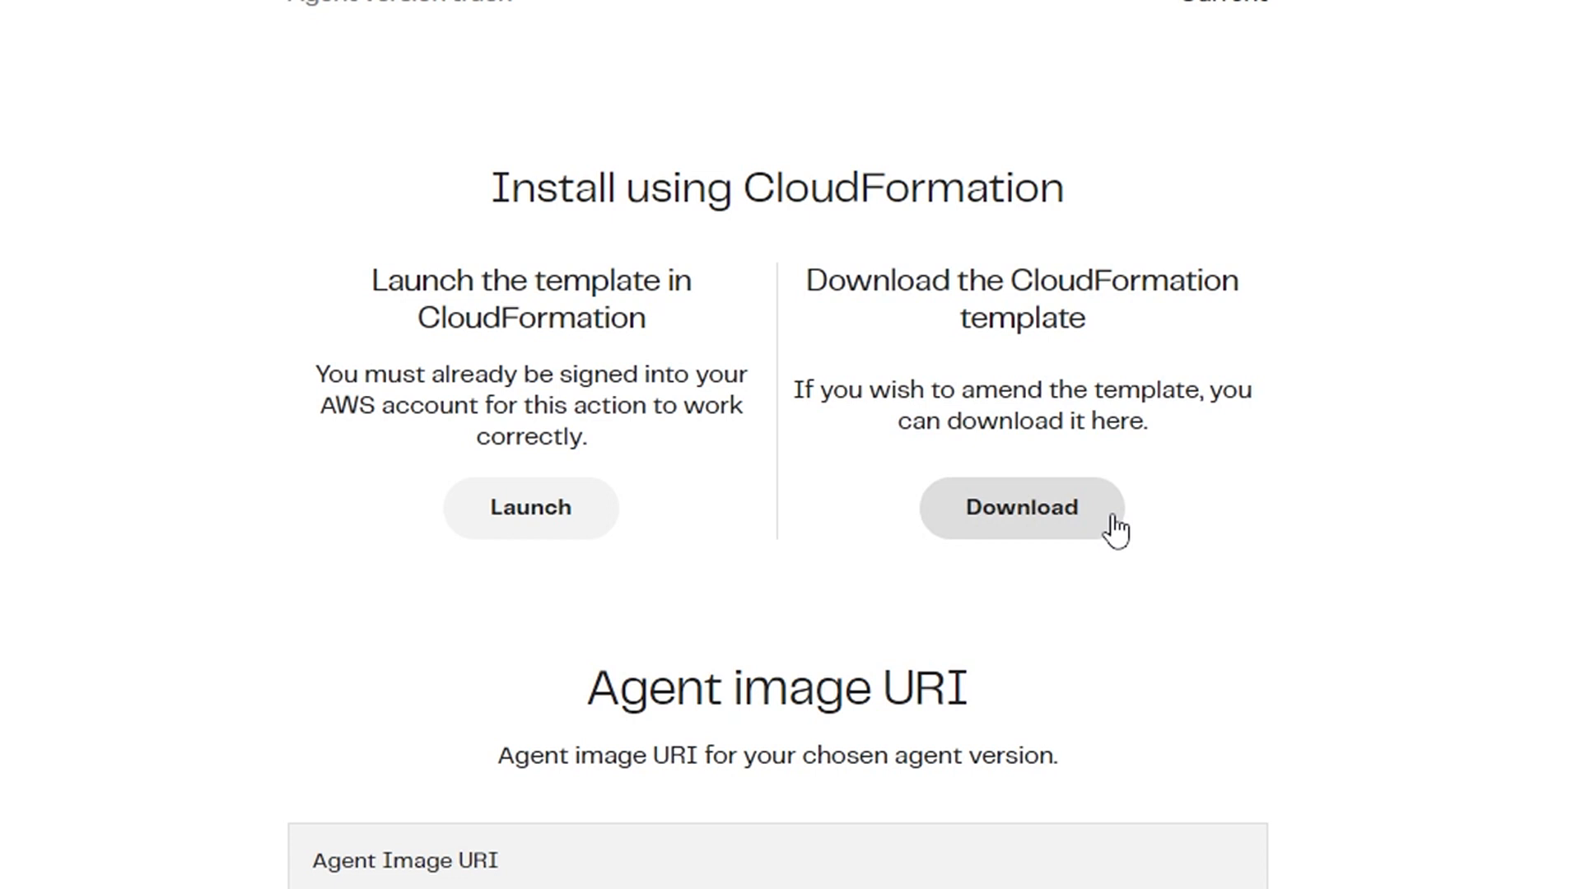
left_click(576, 532)
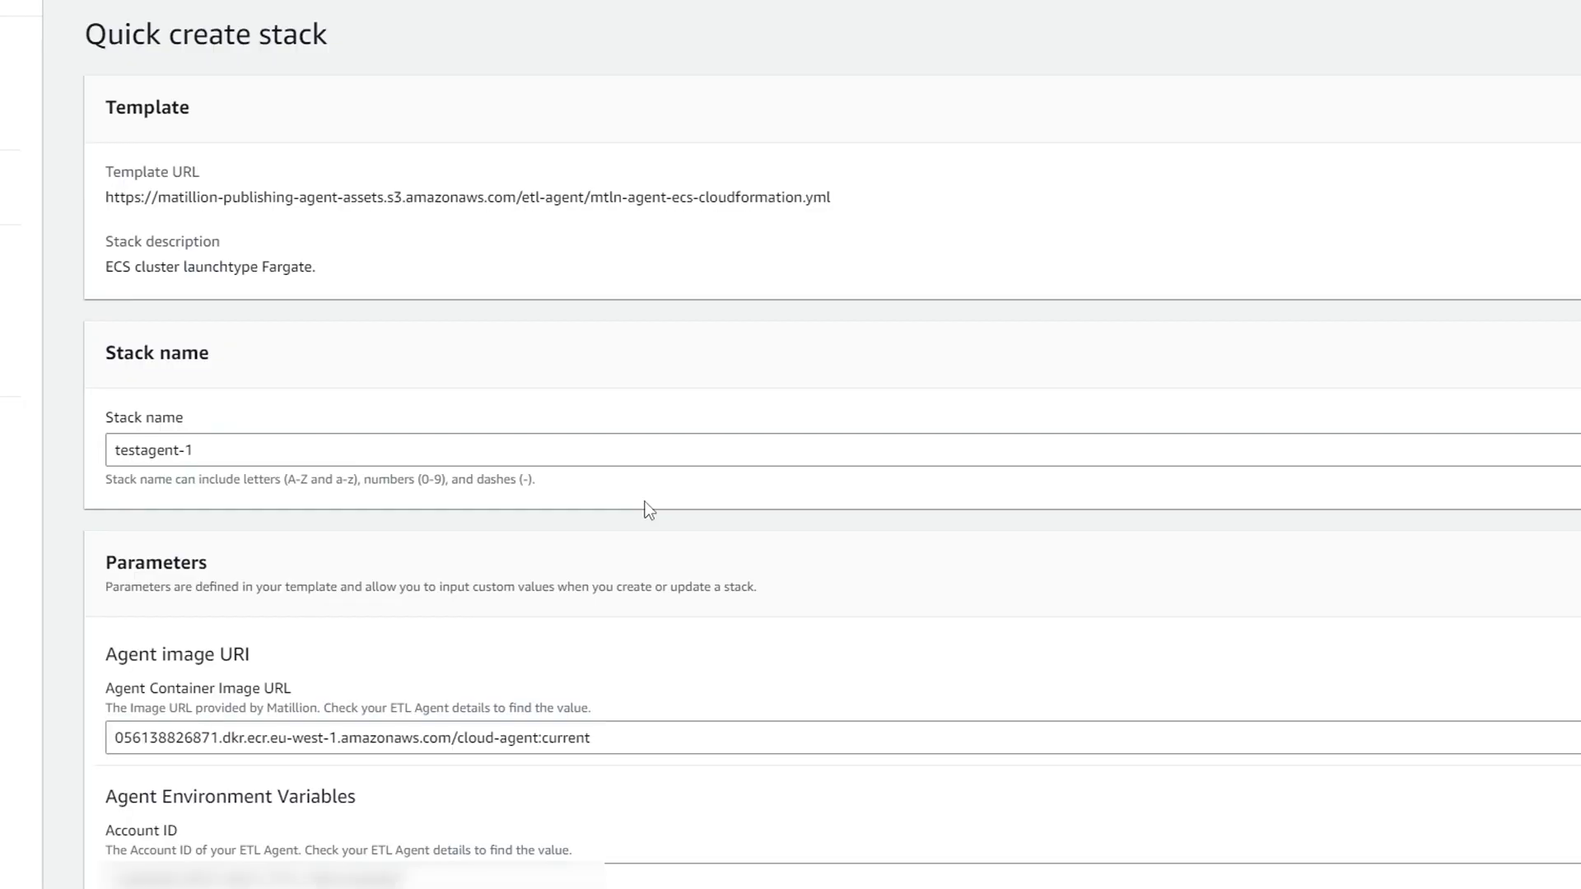
Step: Review the testagent-1 stack parameters, switch back to the Matillion agent details, reveal the credentials and copy the client_id
scroll(650, 511, "down", 4)
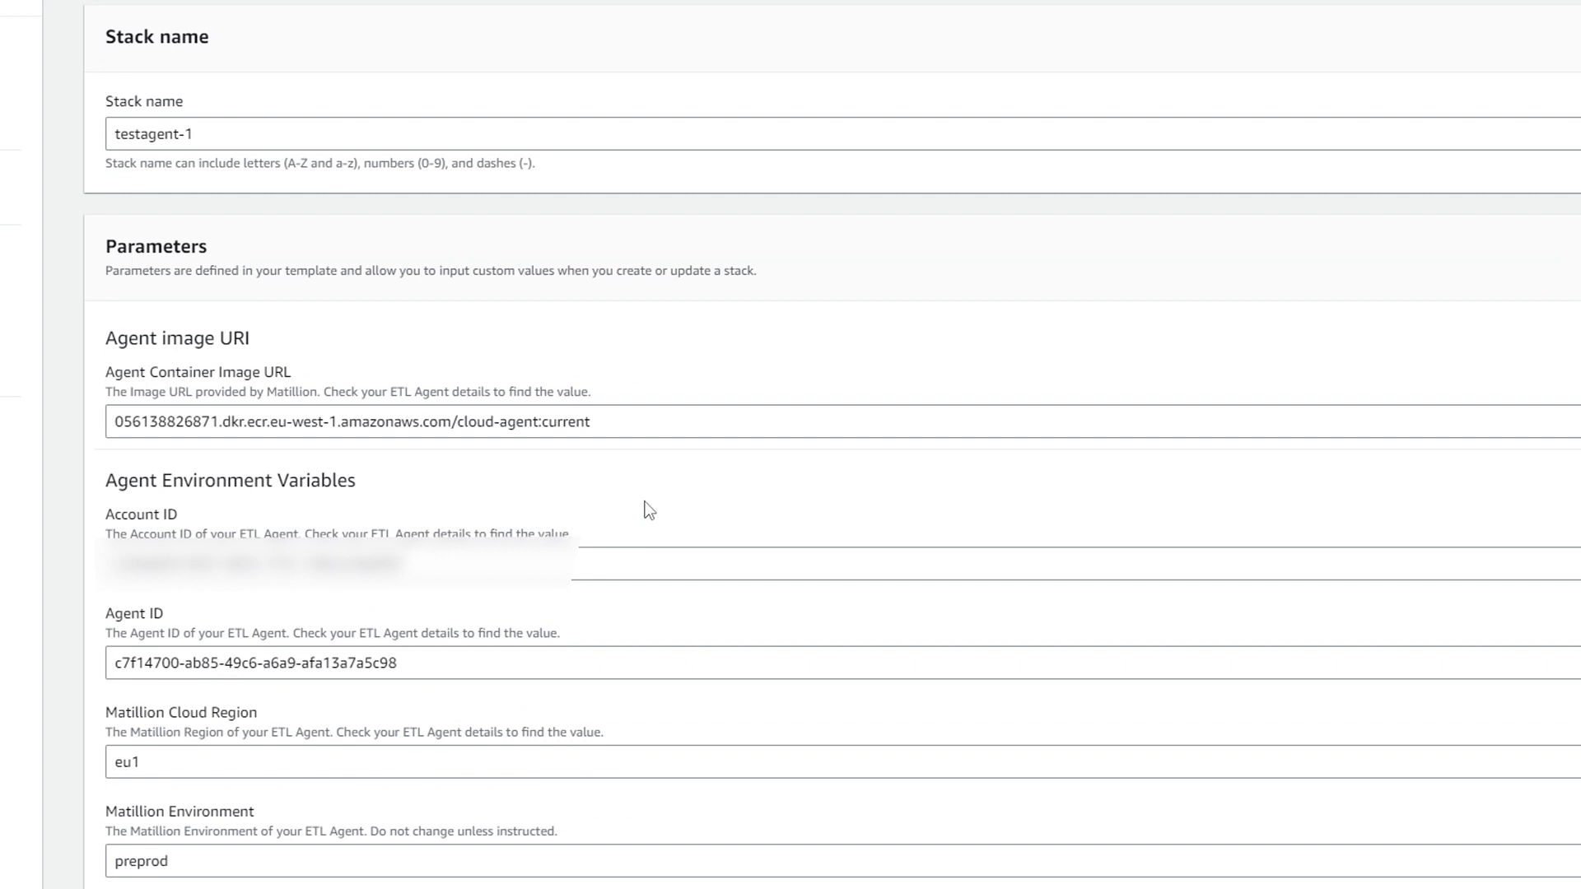
scroll(649, 510, "down", 1)
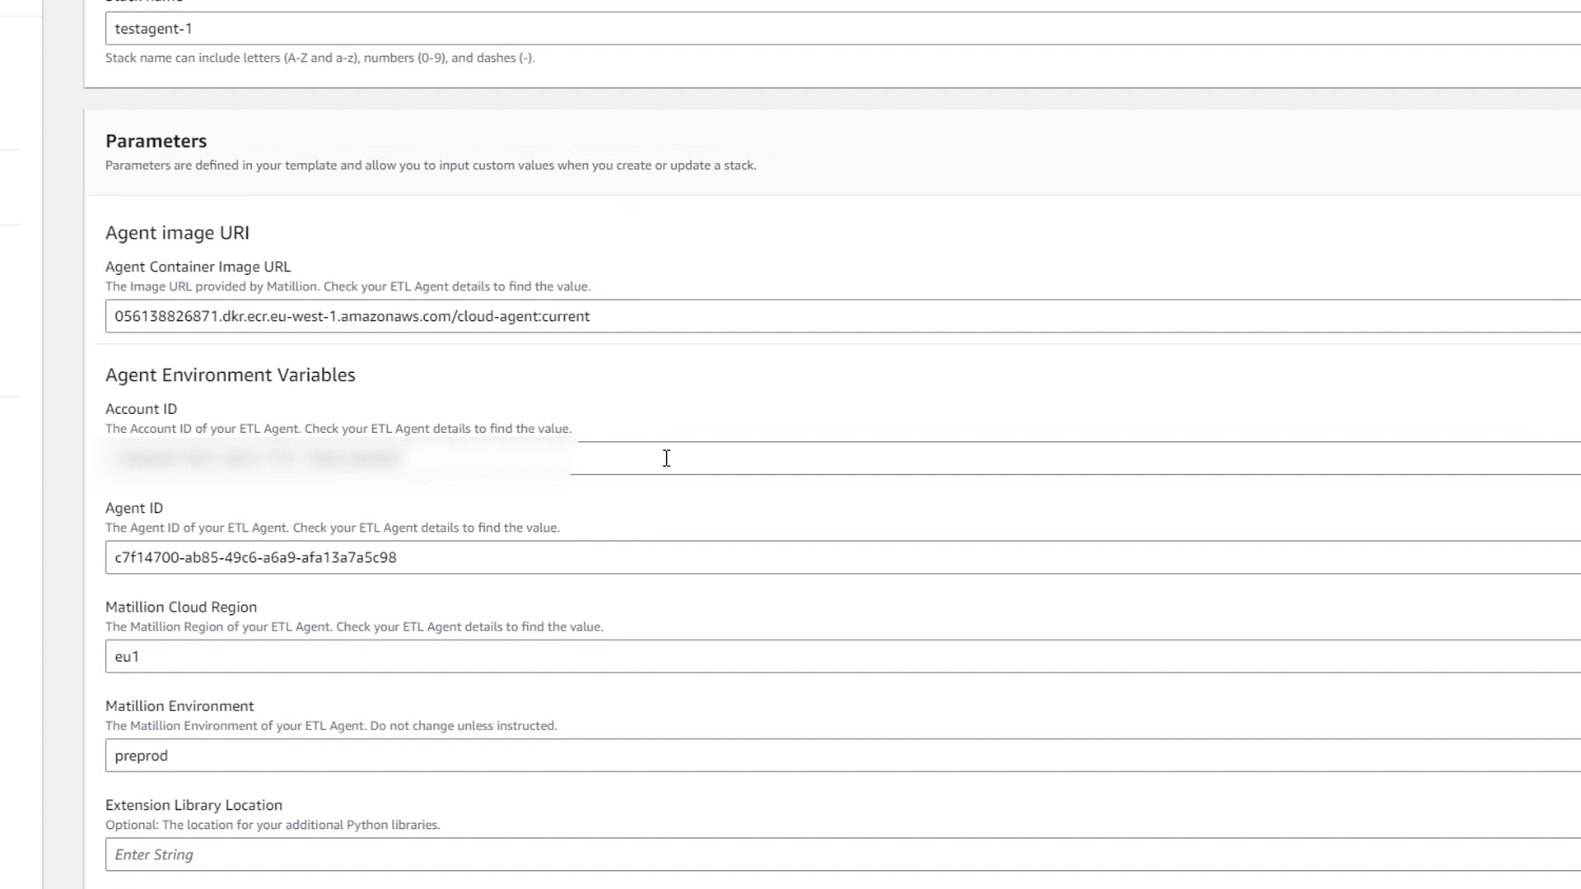
scroll(683, 438, "down", 1)
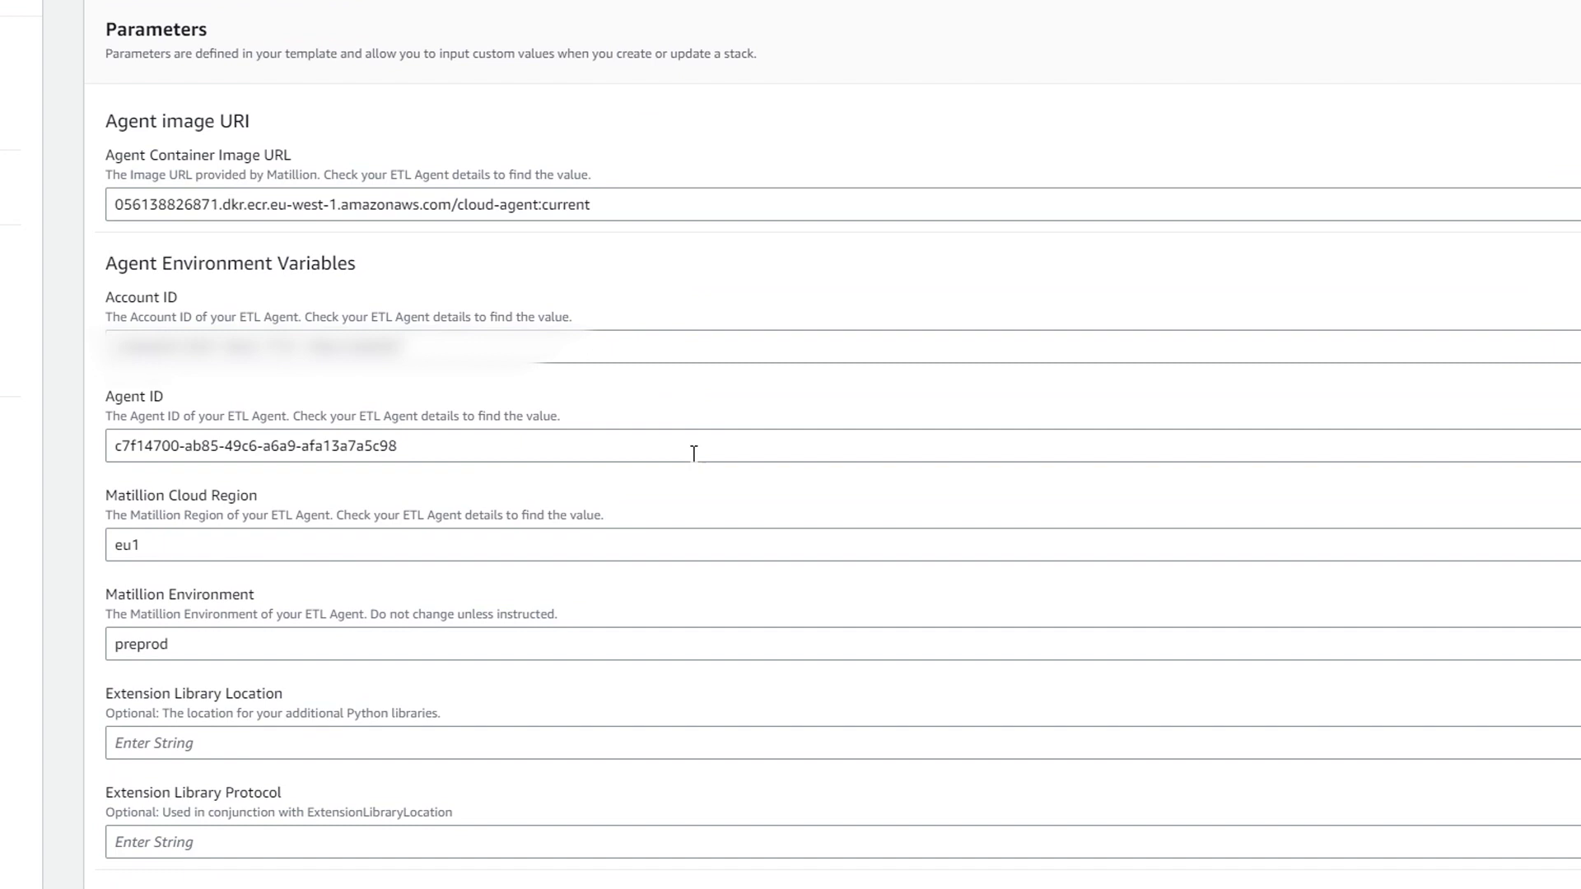
scroll(693, 454, "down", 1)
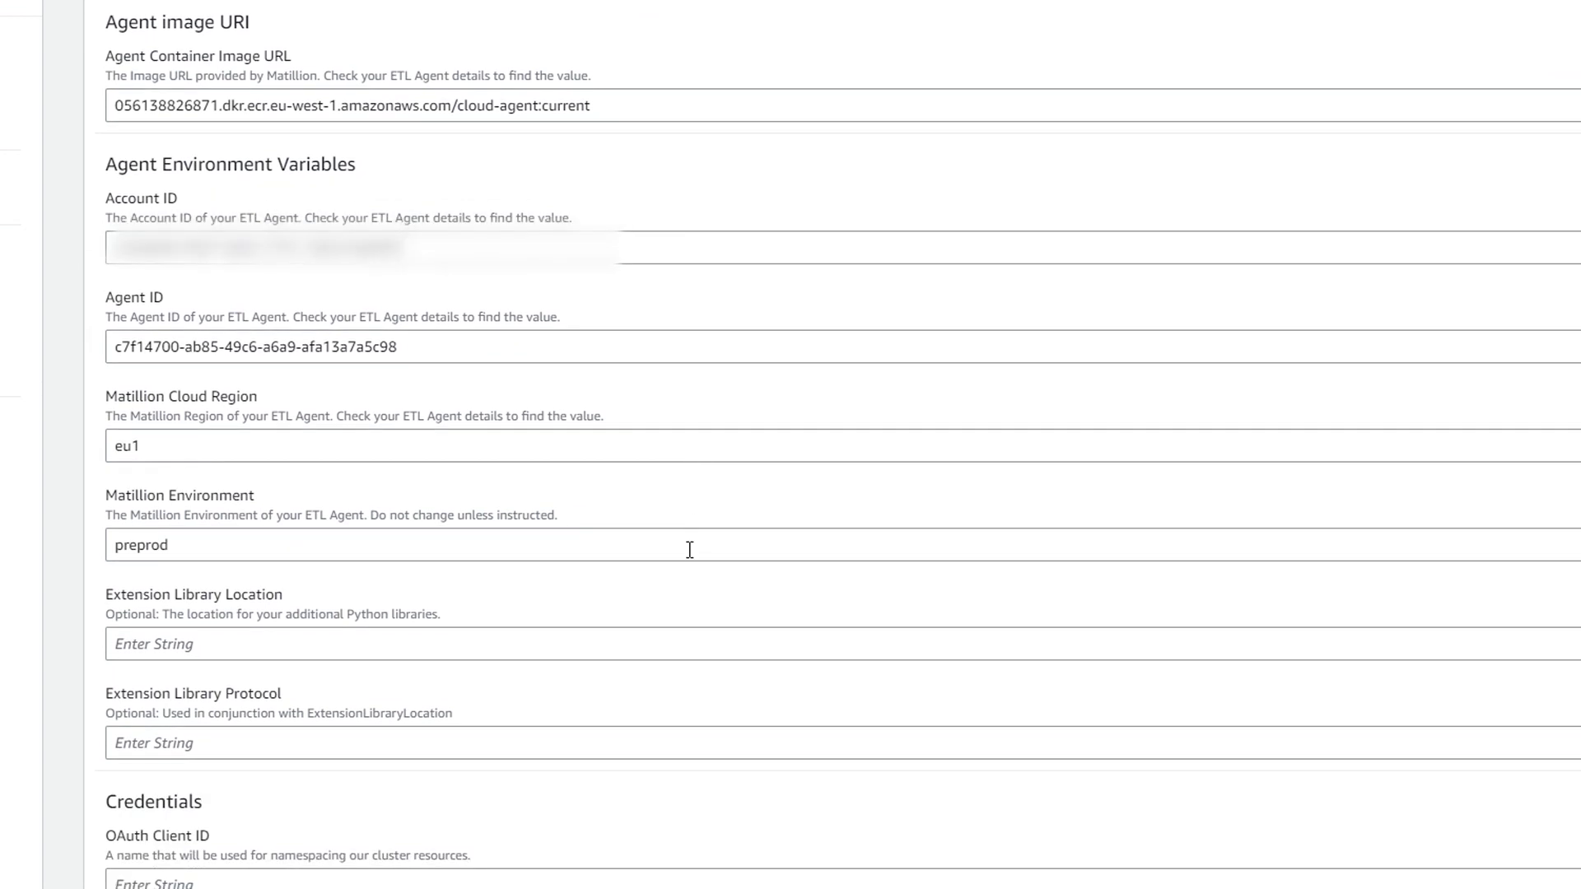
scroll(690, 550, "down", 4)
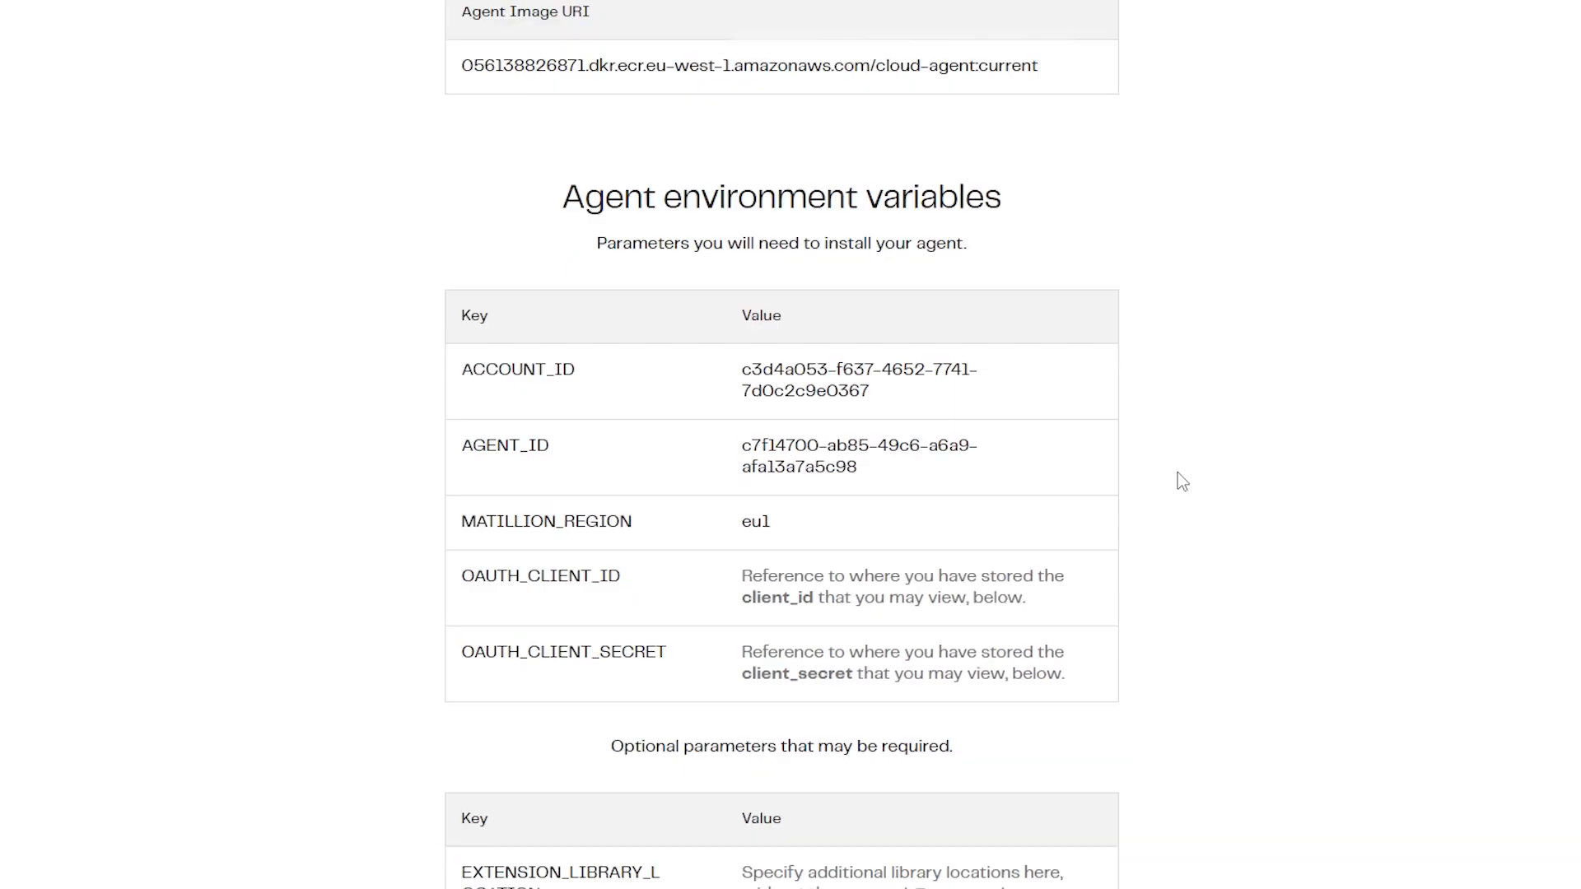
scroll(1178, 472, "down", 8)
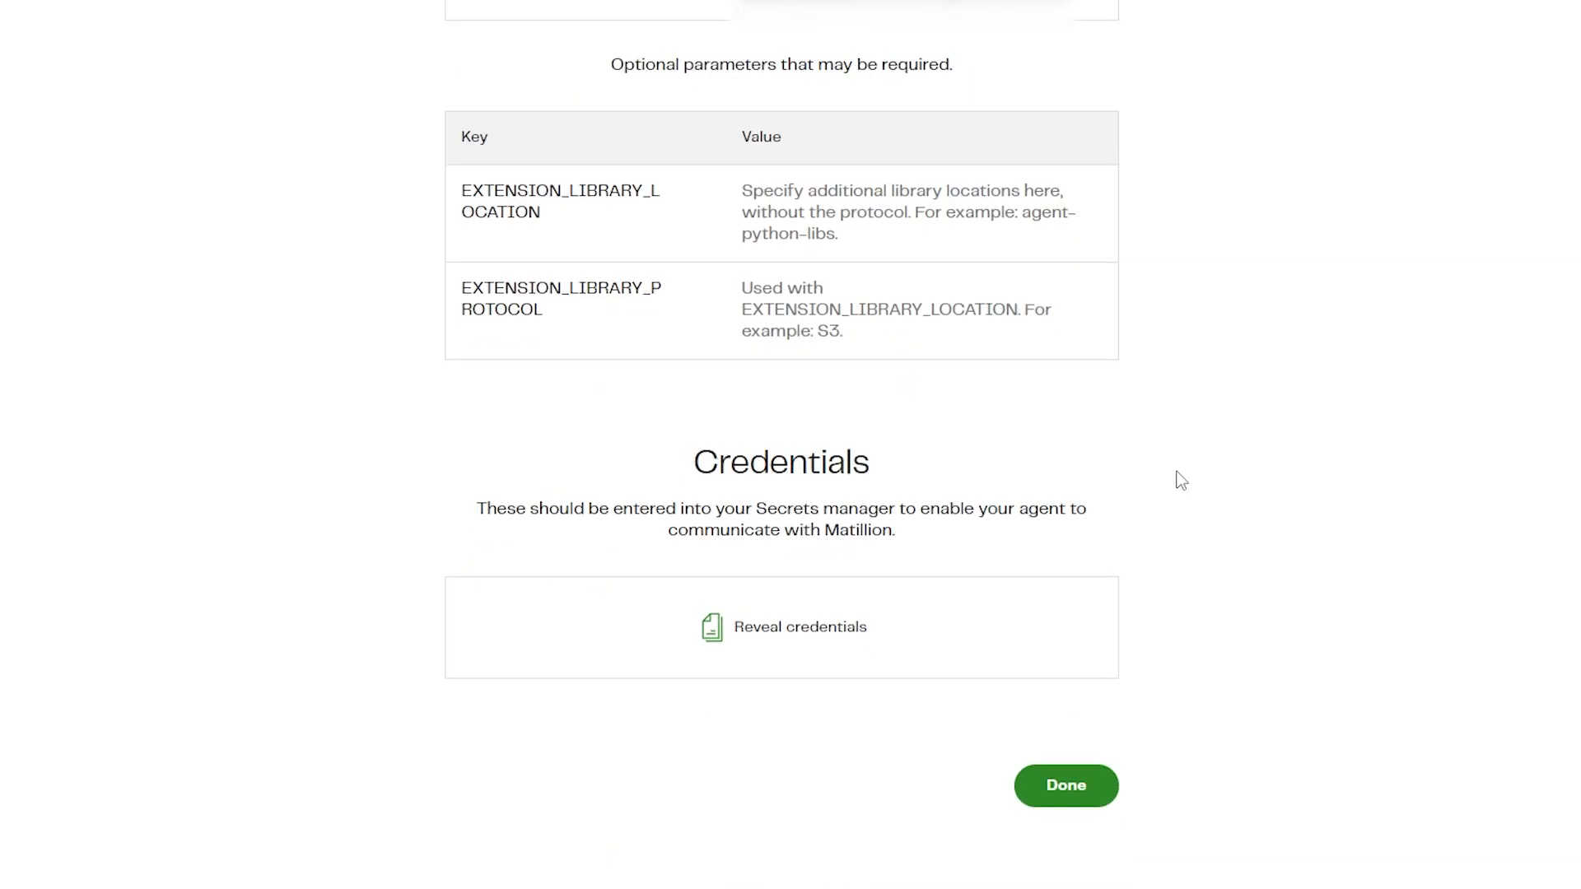
left_click(803, 629)
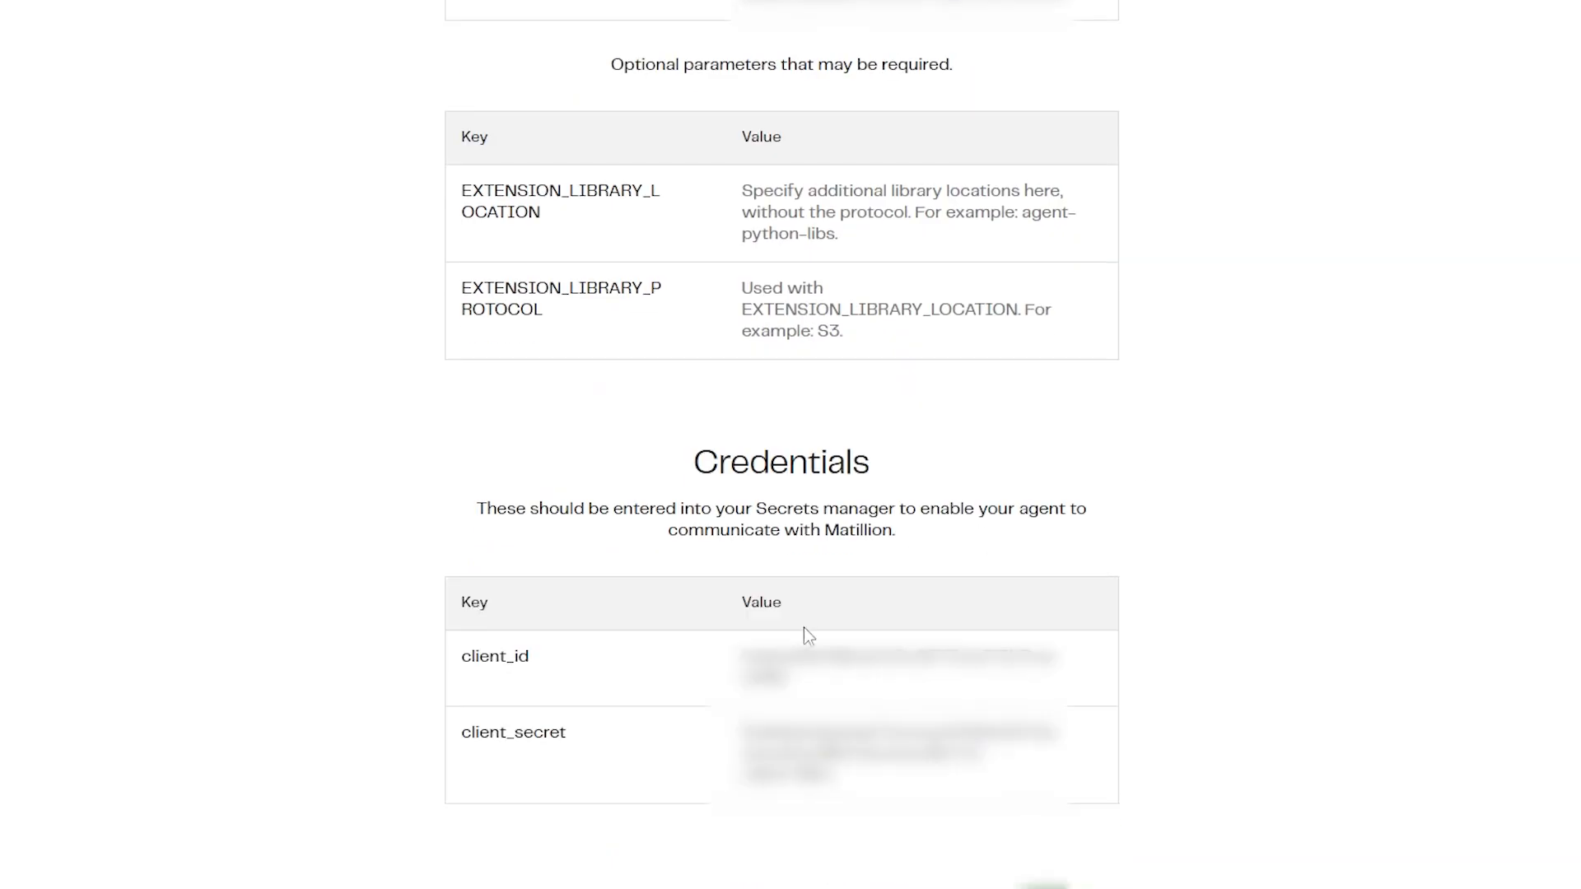
left_click(1094, 659)
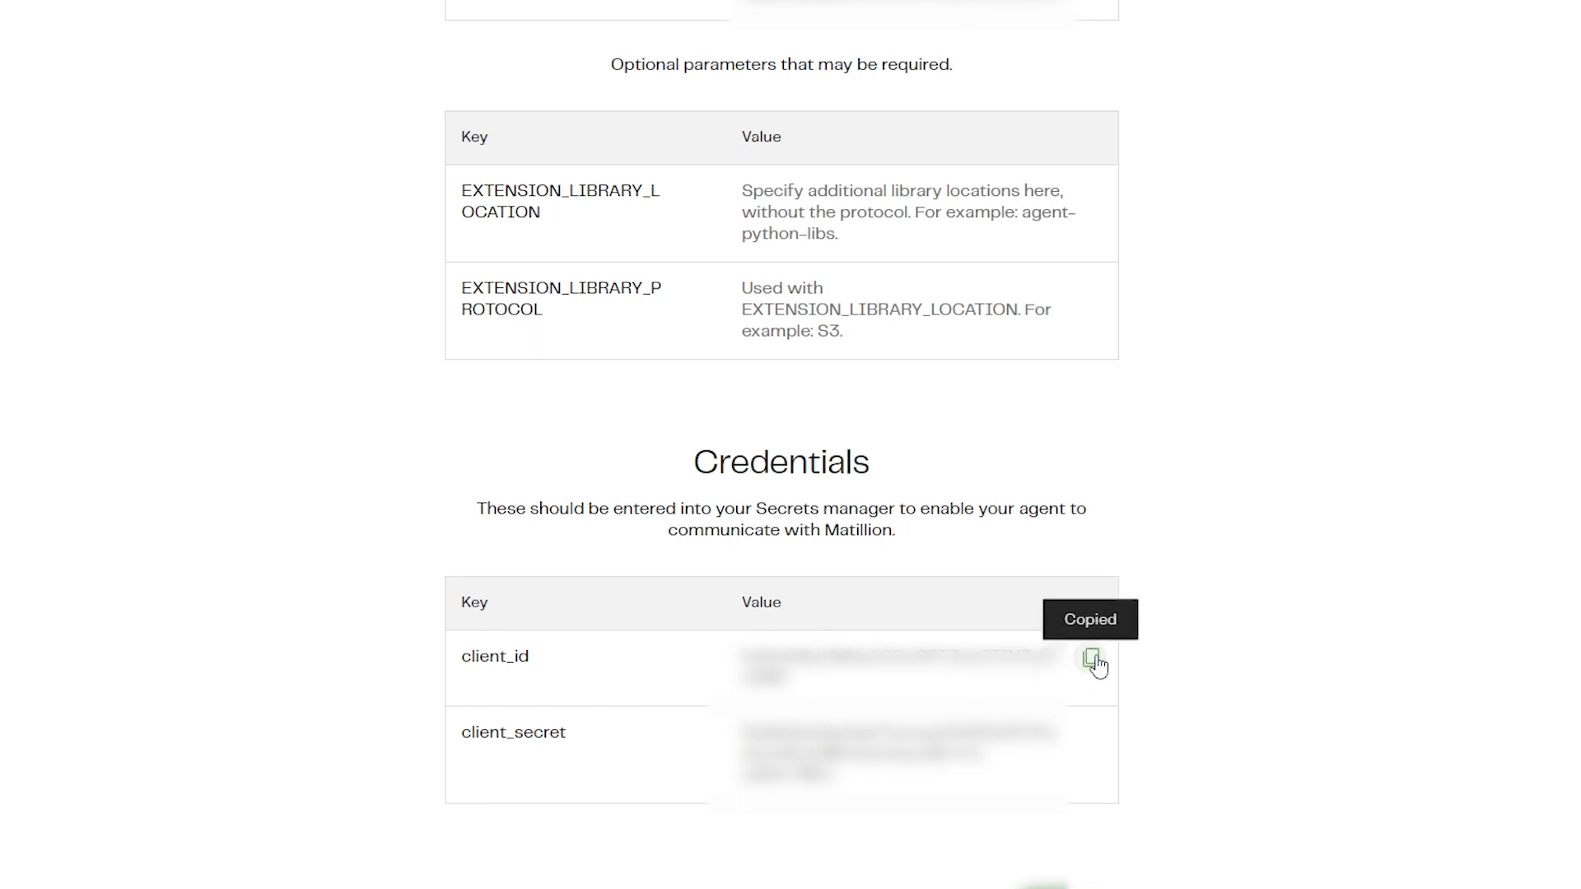
Step: Switch to the AWS stack form and paste the agent's credentials into the OAuth Client ID and OAuth Client Secret fields
left_click(551, 385)
key("ctrl+v")
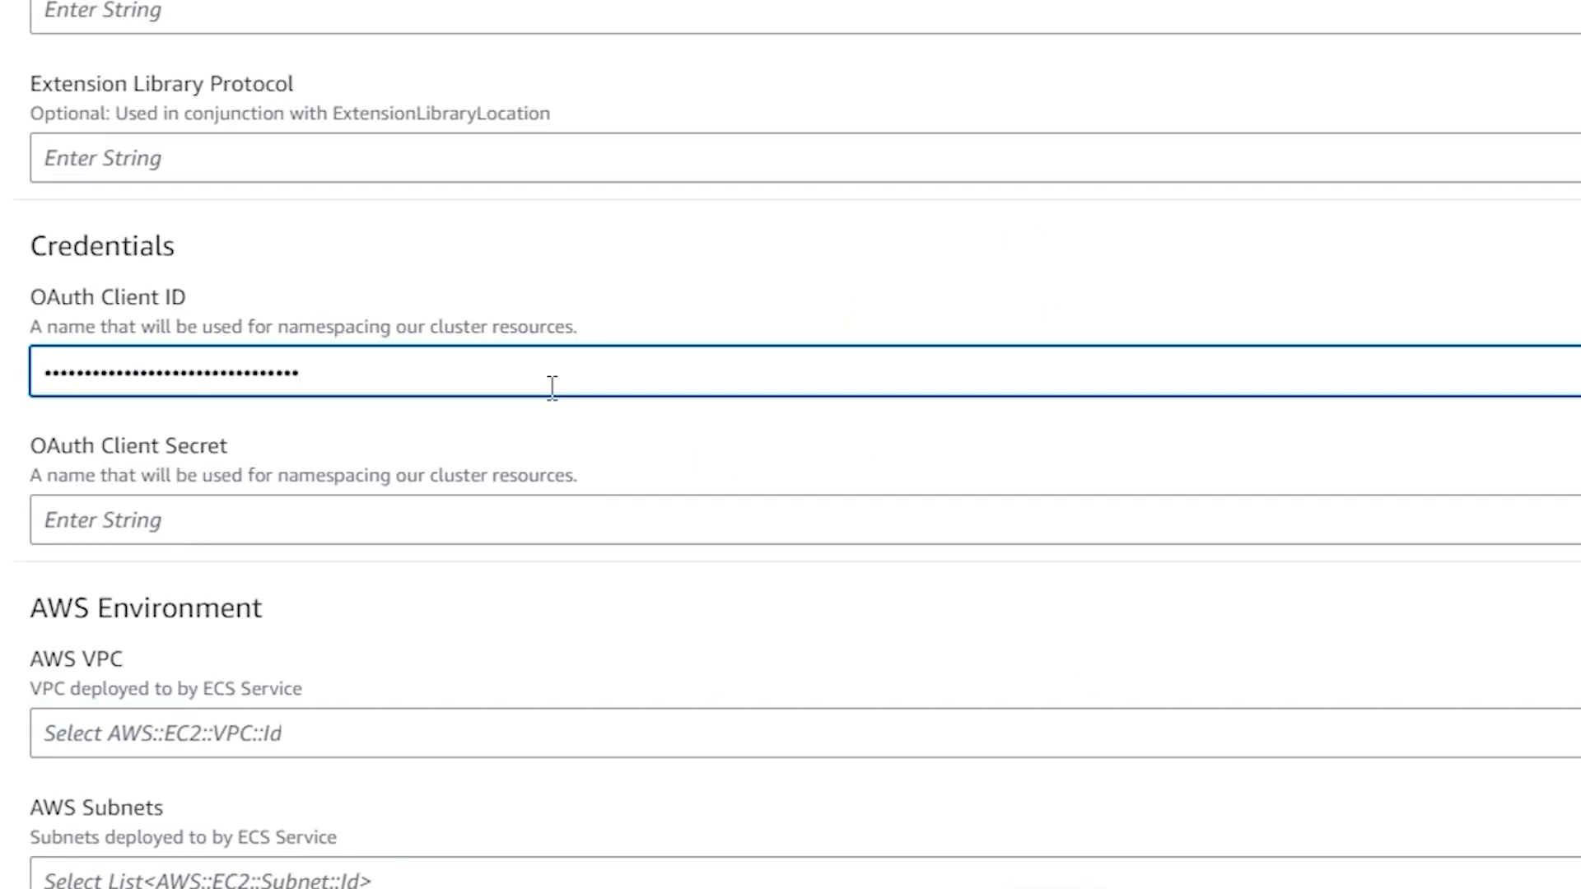
left_click(477, 531)
key("ctrl+v")
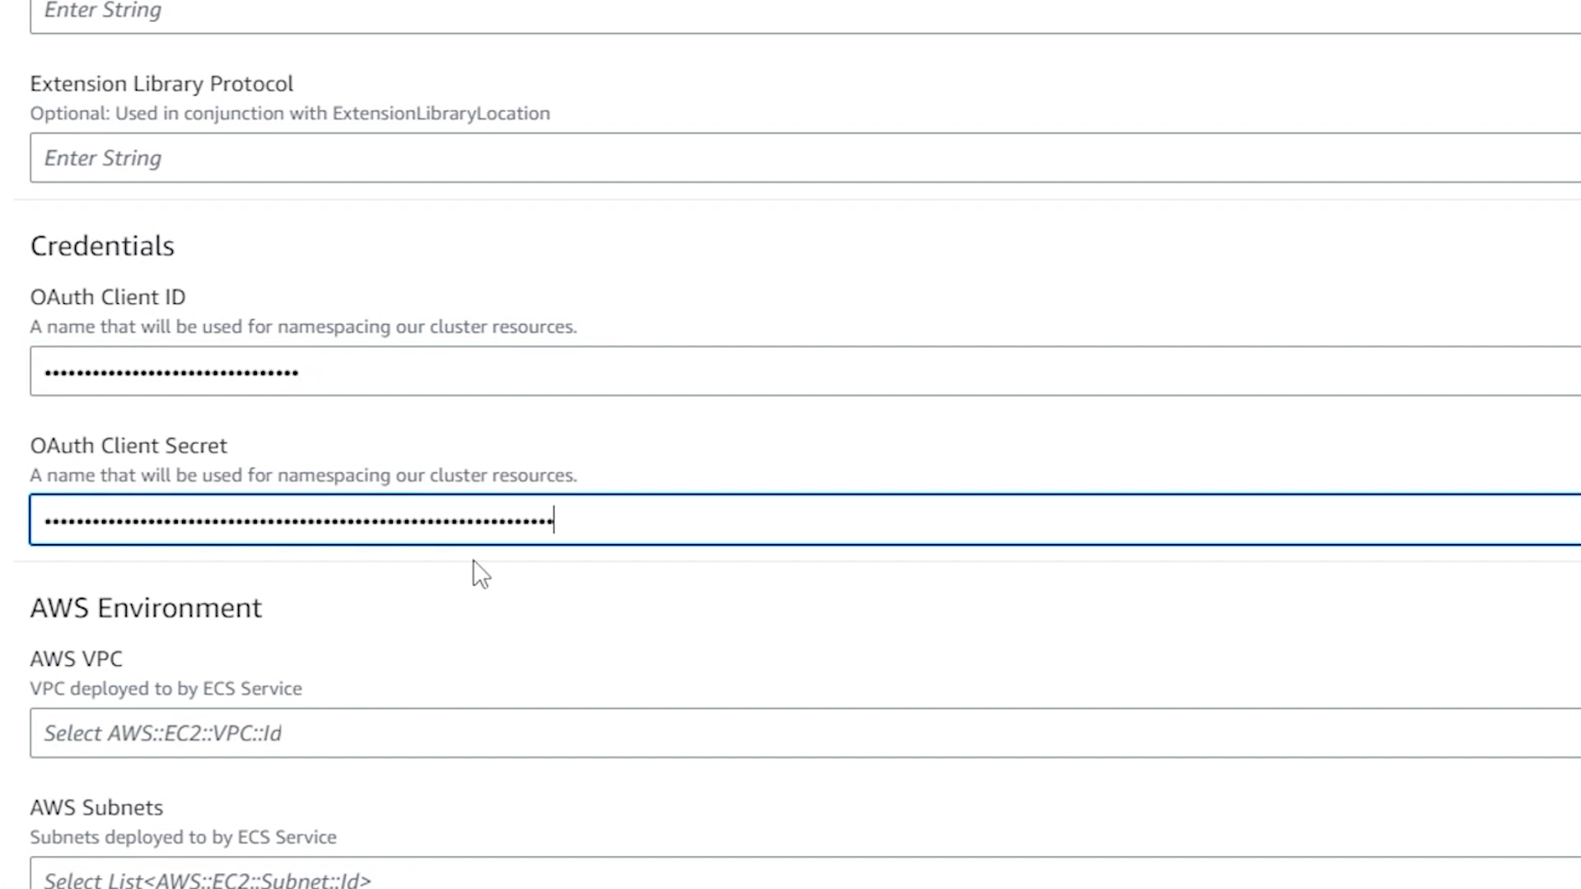
Step: Choose the AWS VPC and one AWS subnet for the ECS service deployment
left_click(481, 733)
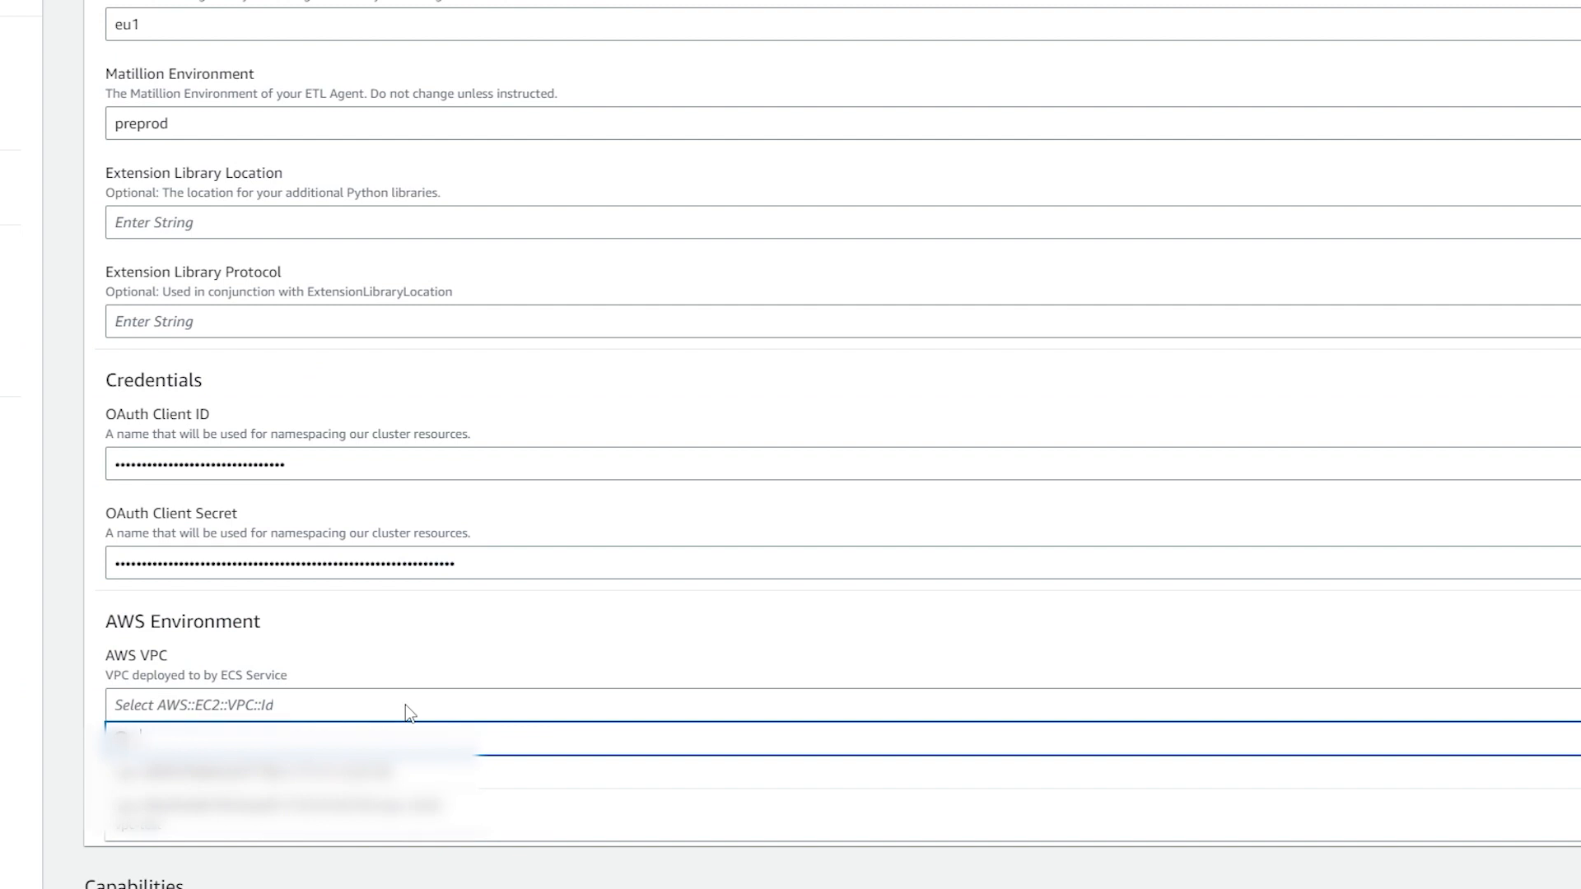
left_click(400, 778)
left_click(398, 804)
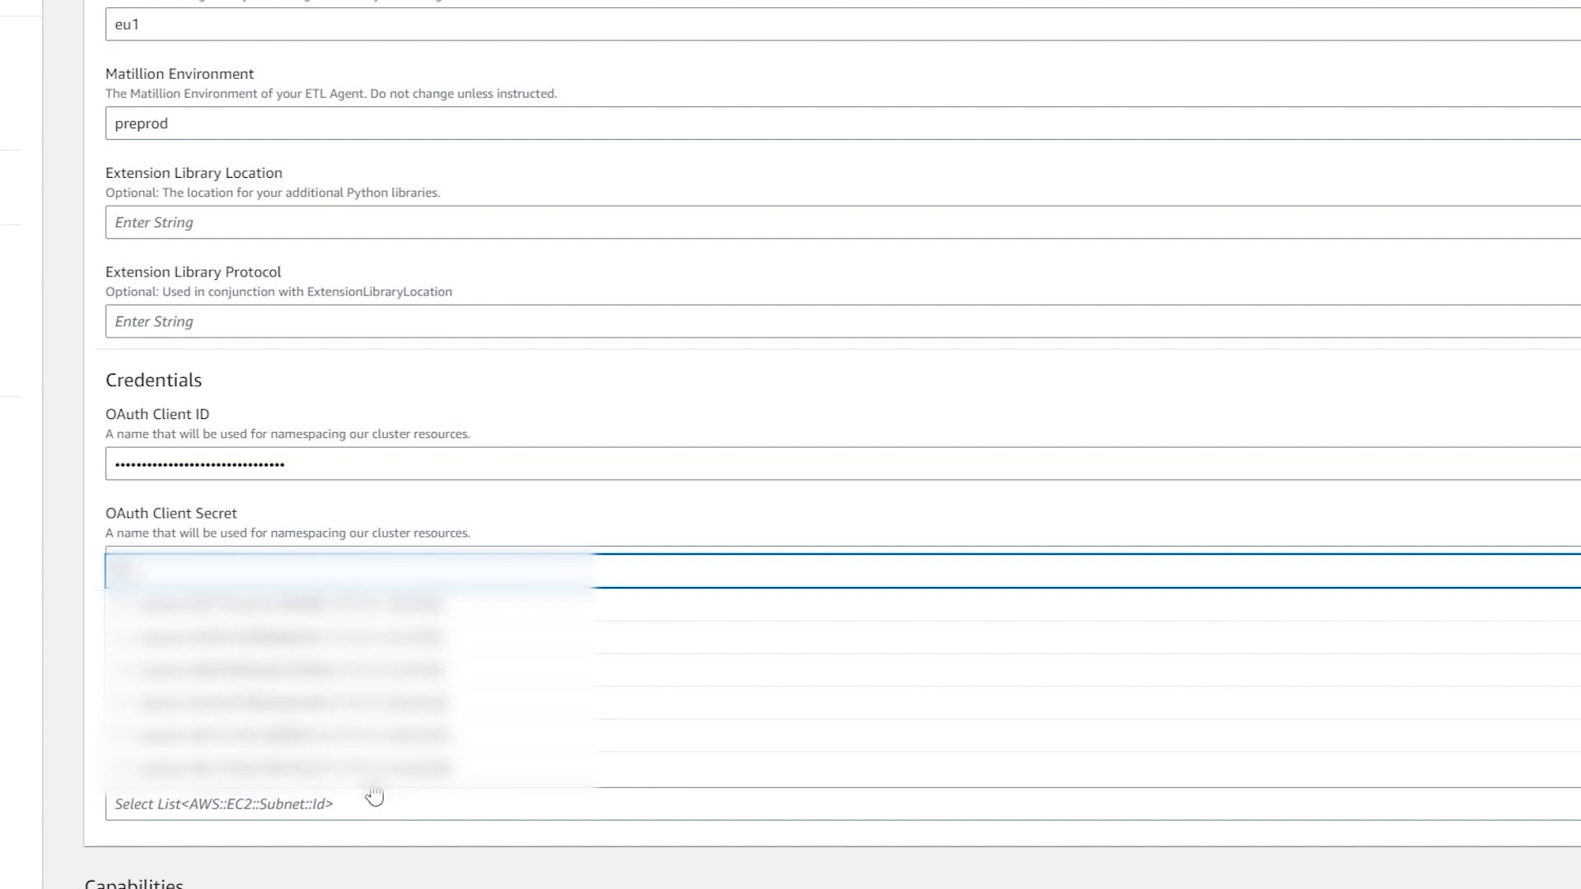
left_click(248, 637)
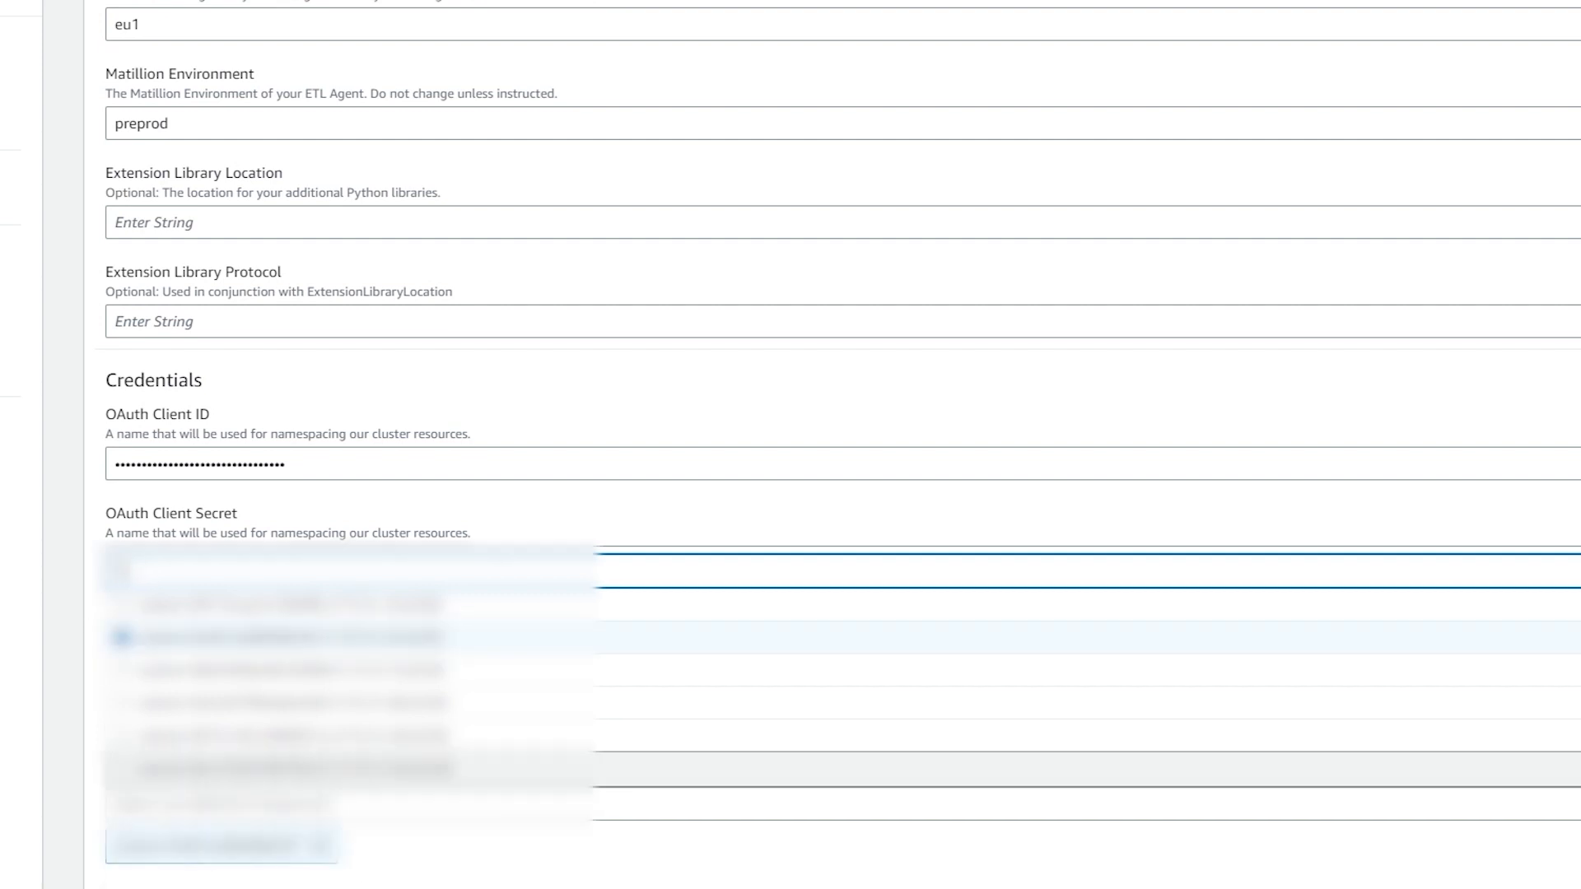
left_click(223, 877)
Step: Acknowledge that CloudFormation might create IAM resources with custom names and create the stack
scroll(223, 877, "down", 3)
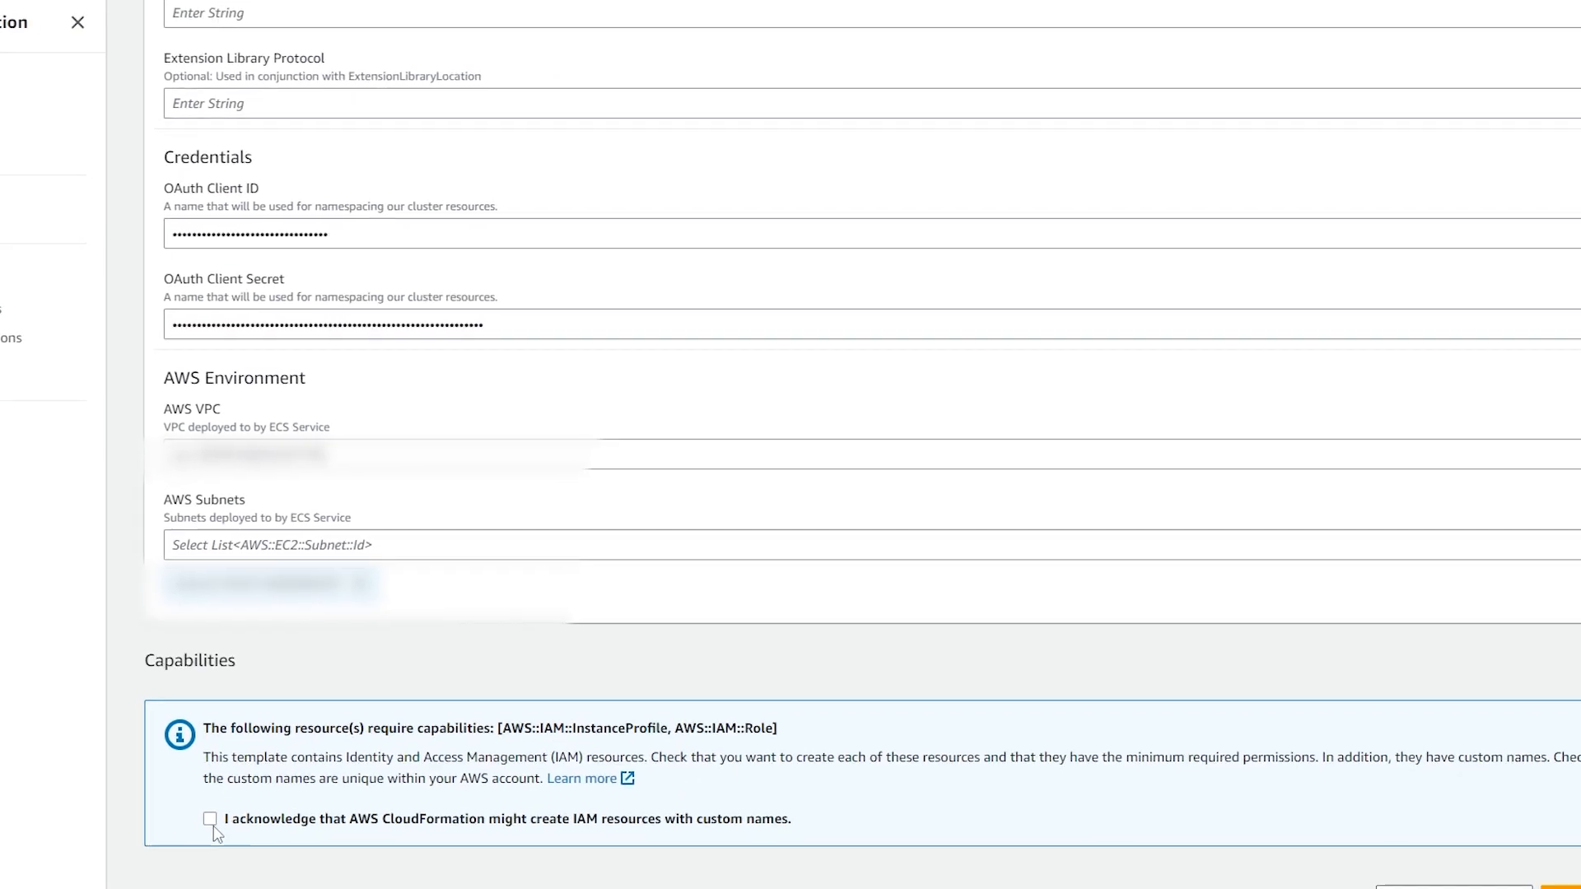
left_click(156, 854)
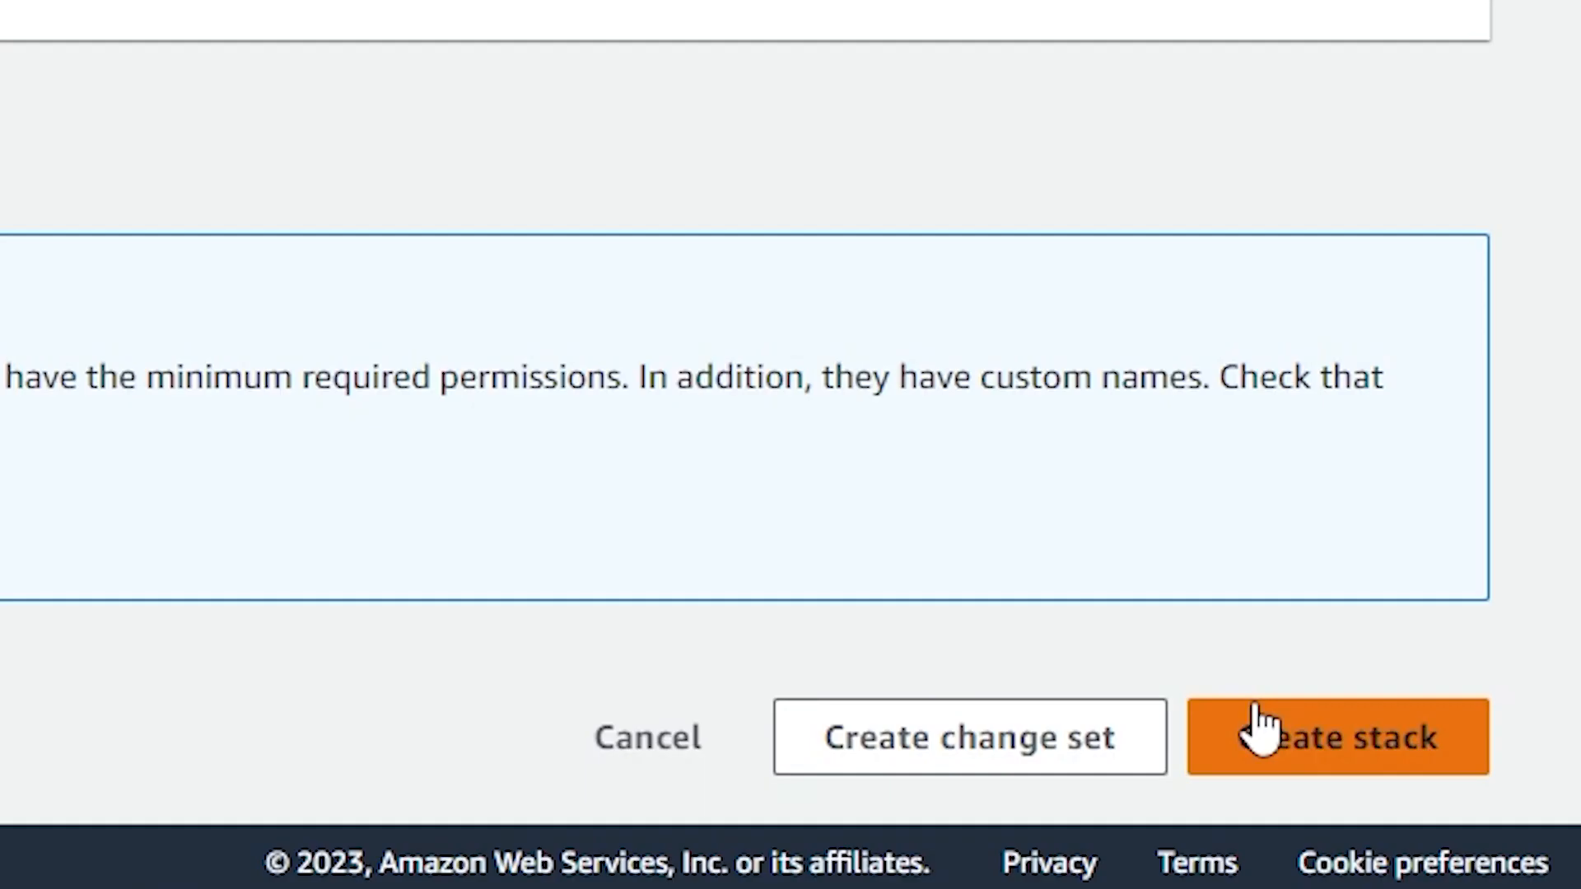
left_click(1260, 729)
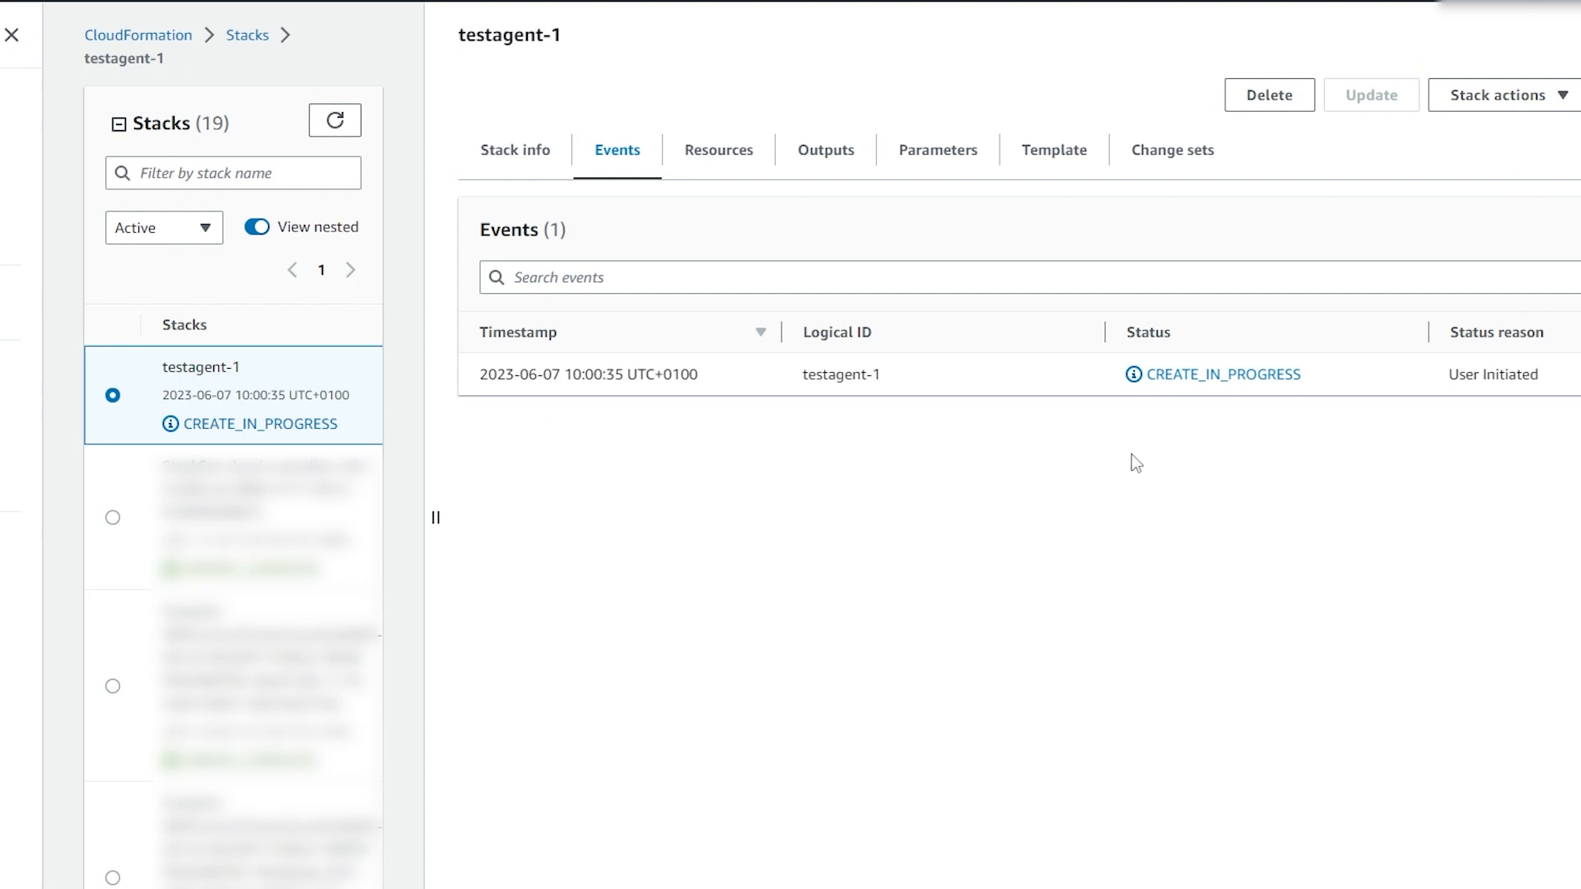
Step: Inspect the testagent-1 stack's resources, then its ECS cluster and the tasks of the Matillion agent service
left_click(734, 151)
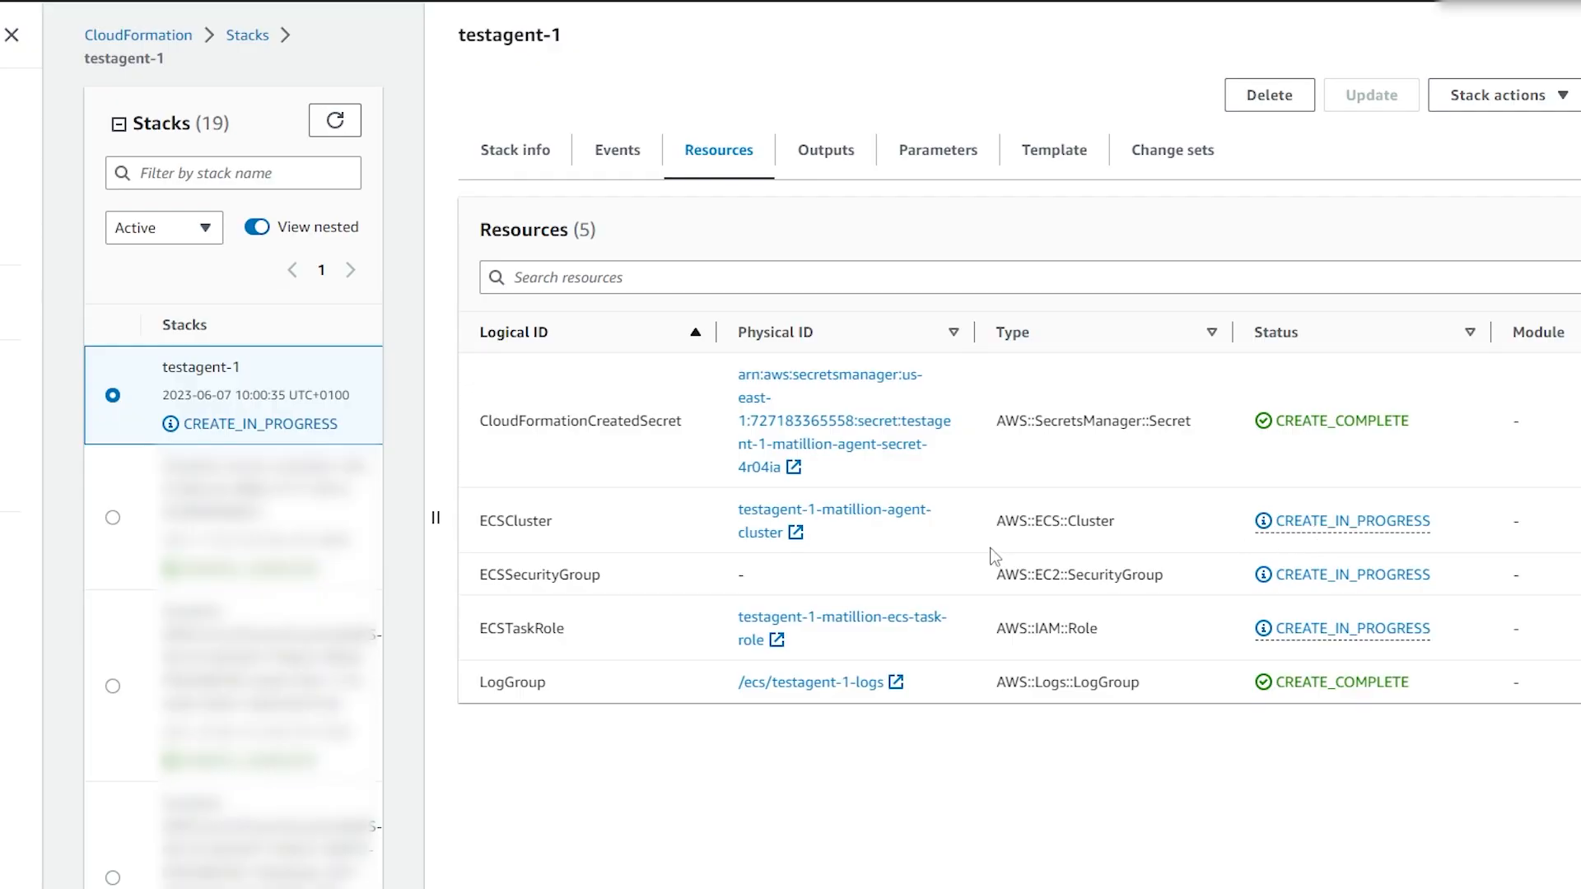
left_click(796, 533)
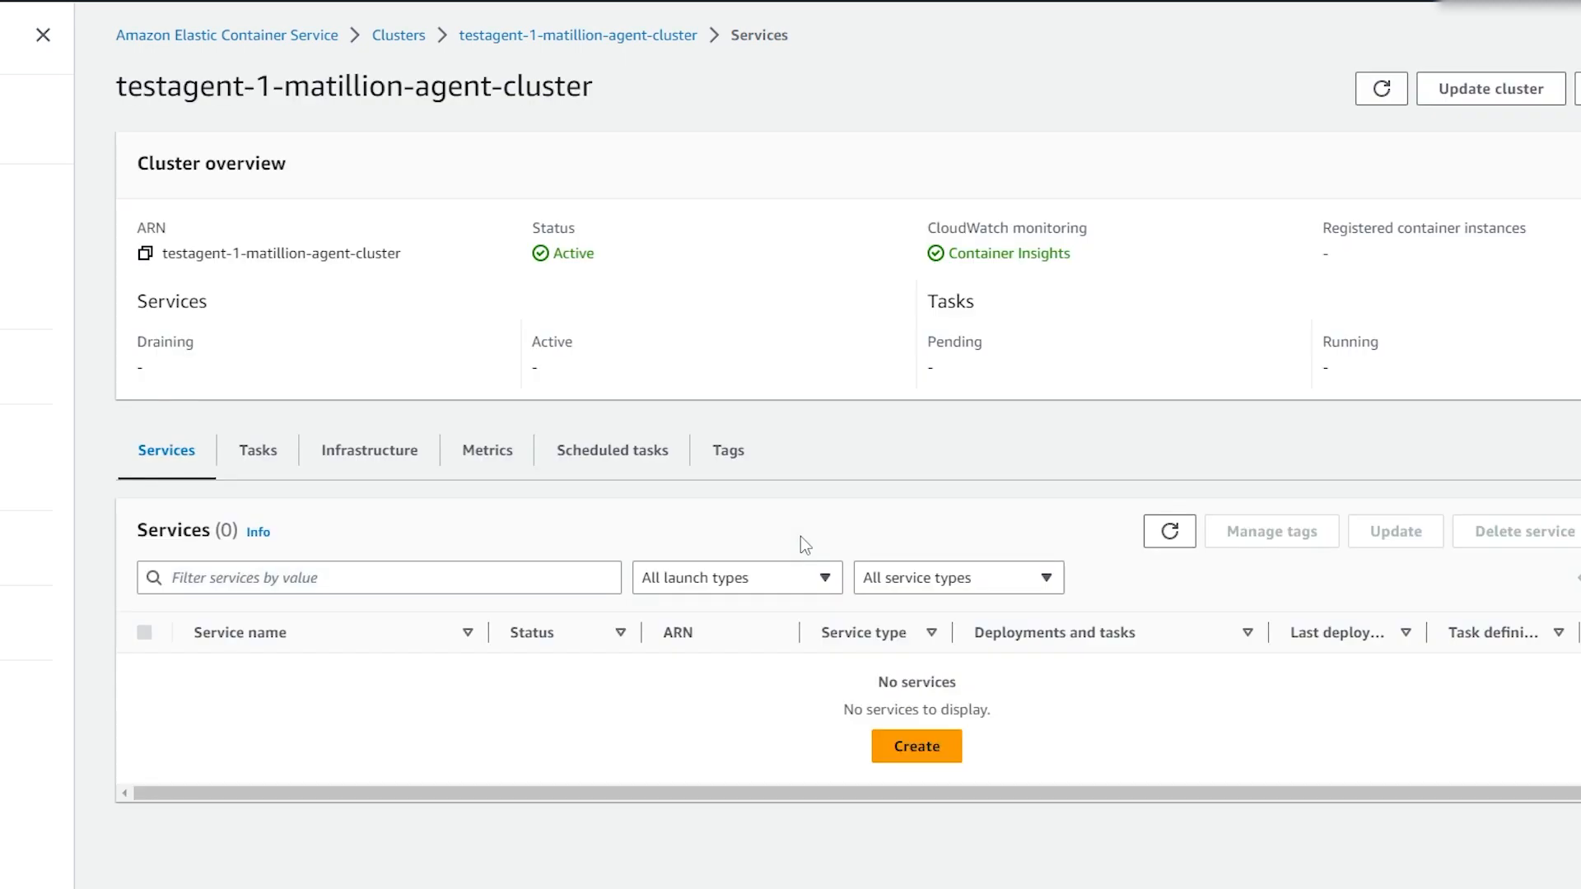
scroll(801, 536, "down", 1)
left_click(373, 626)
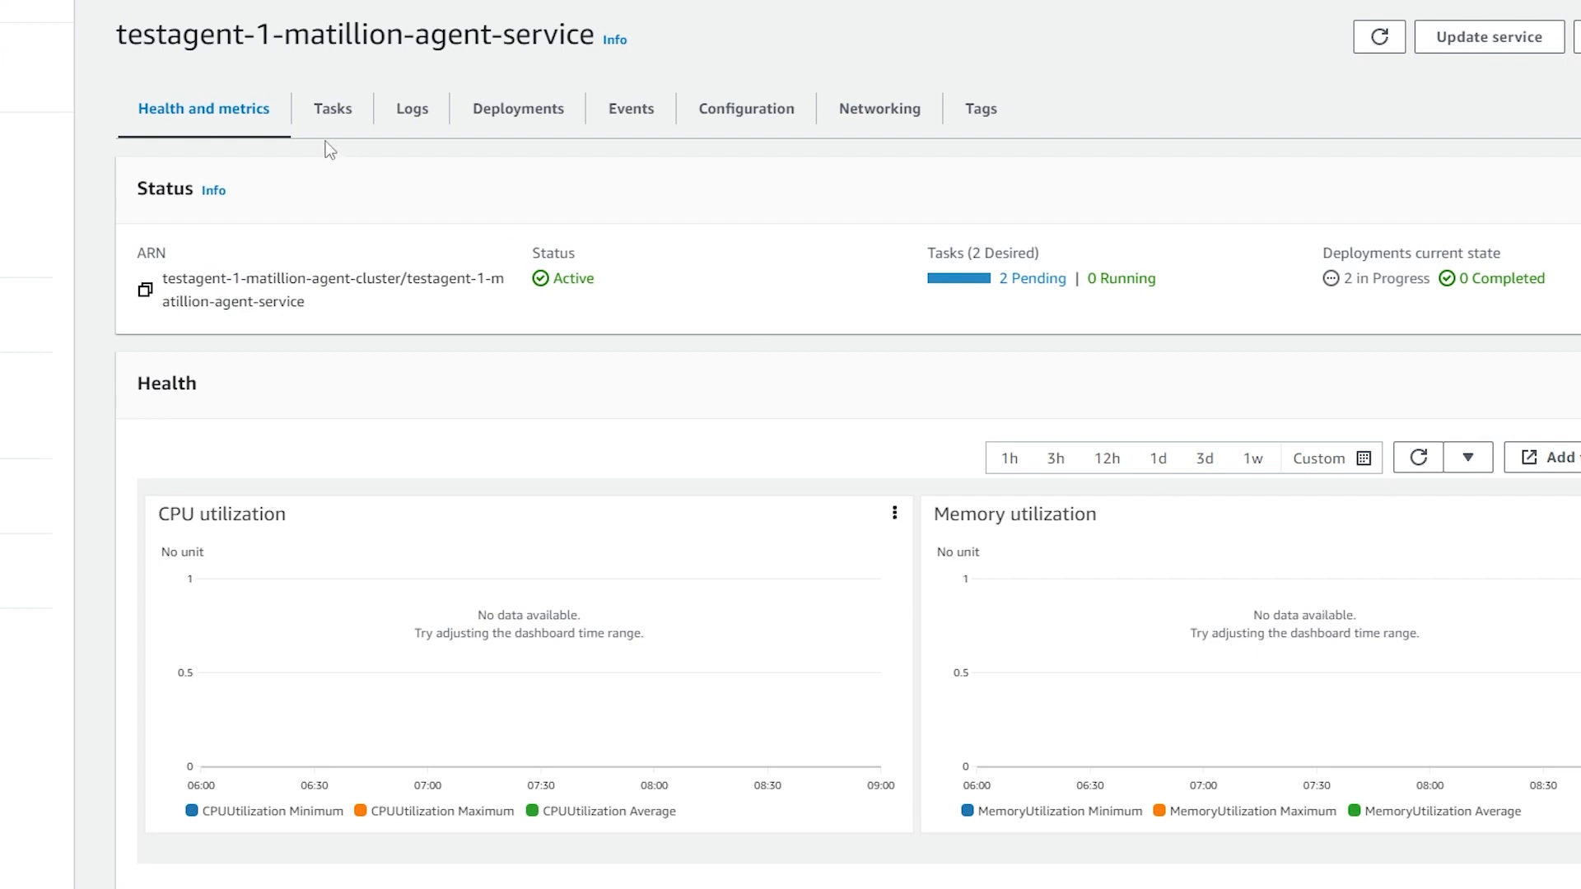
left_click(322, 112)
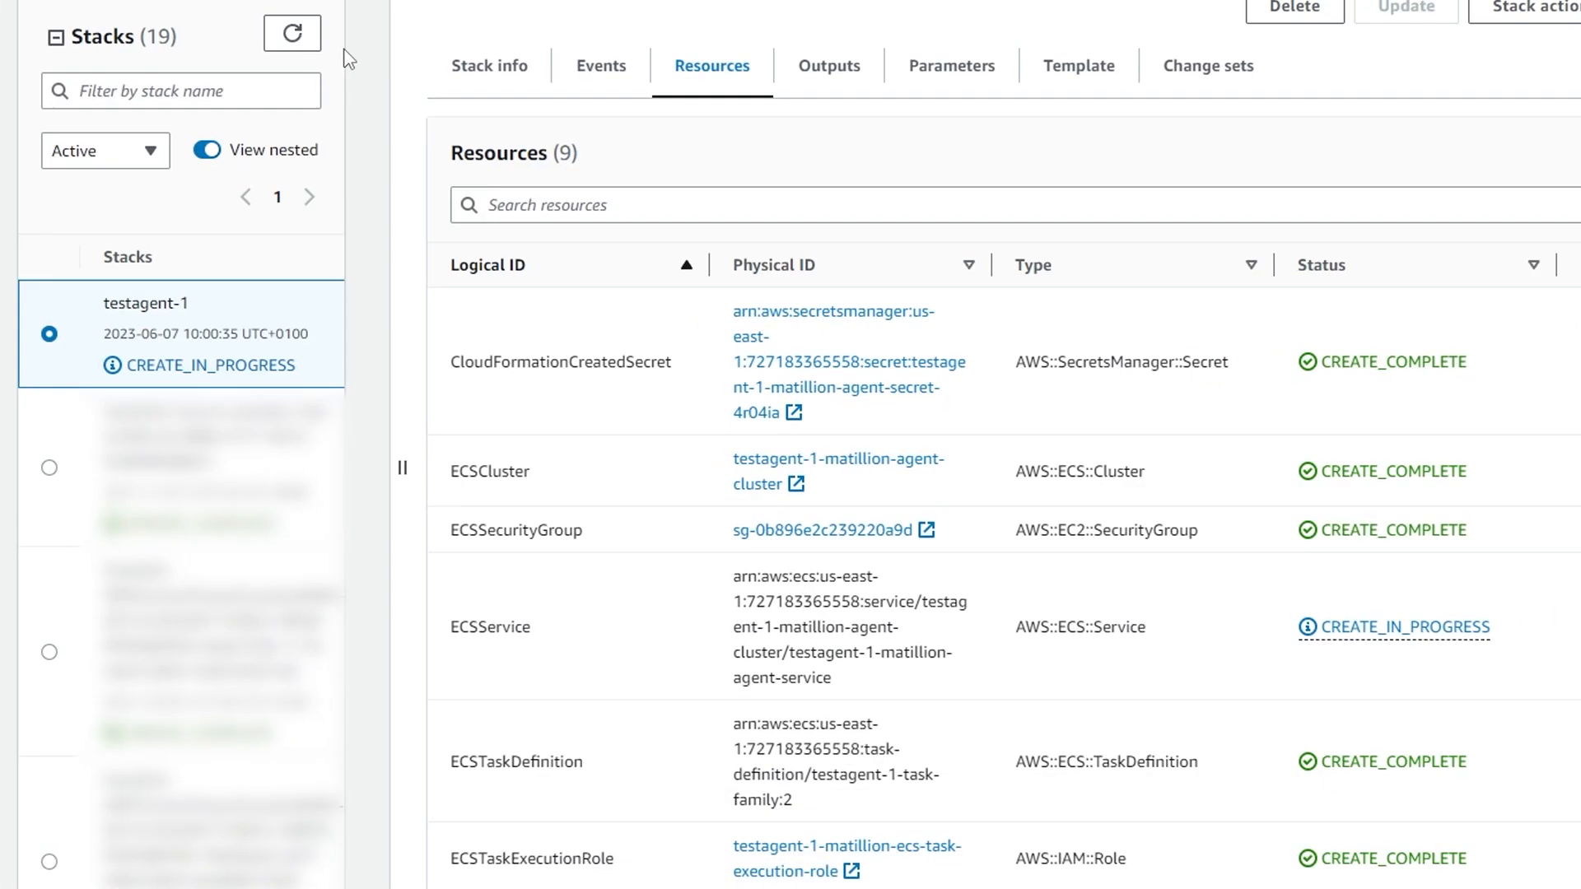
Step: Return to the testagent-1 stack in CloudFormation and delete it permanently
left_click(435, 151)
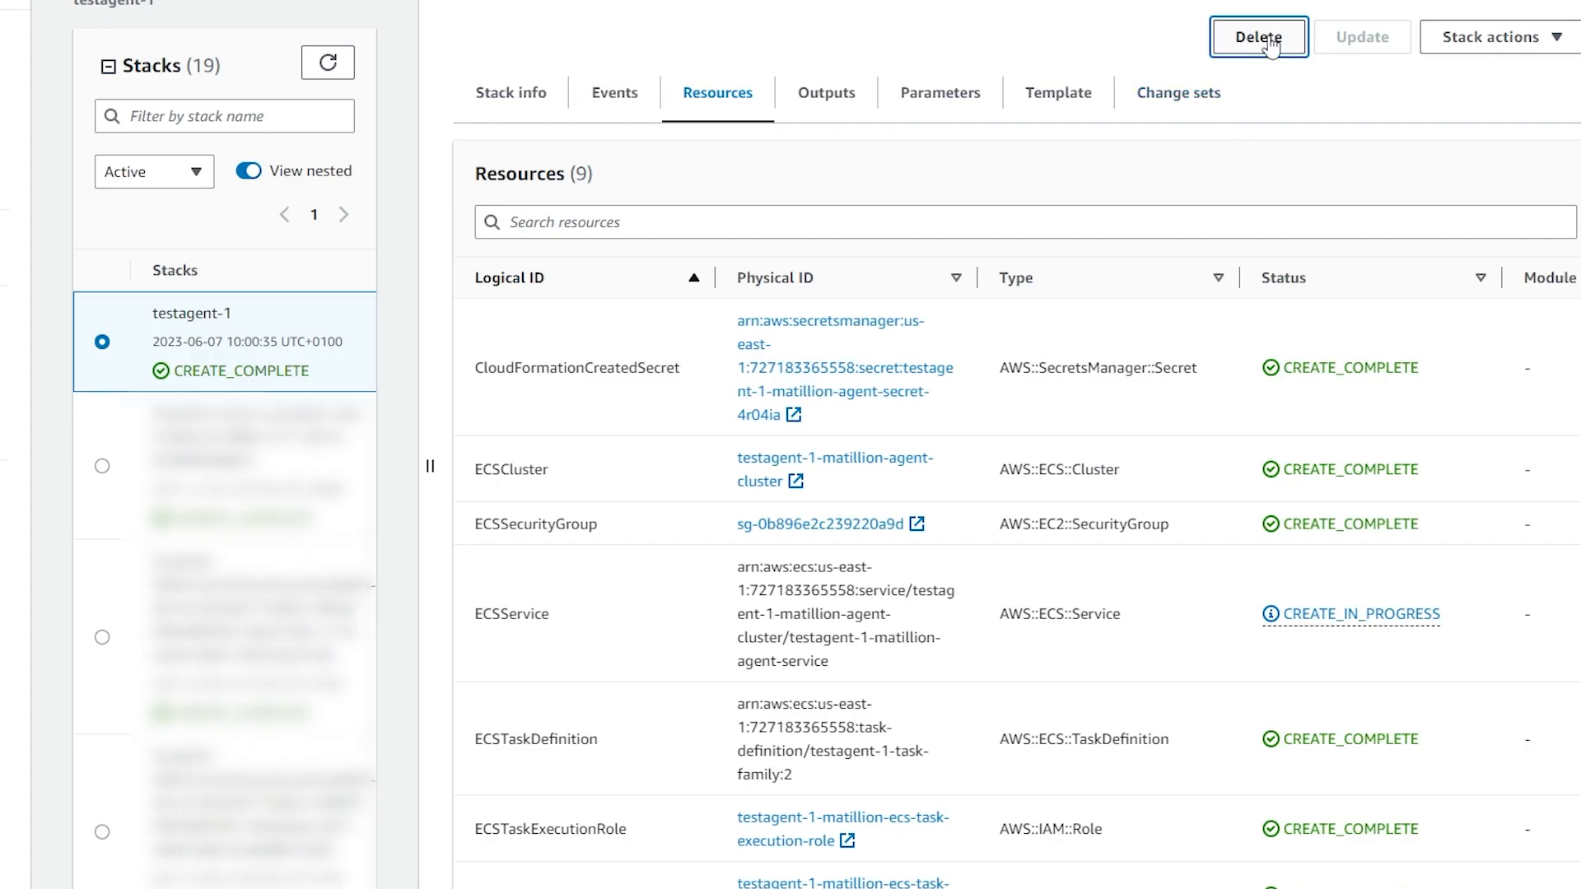
left_click(1260, 37)
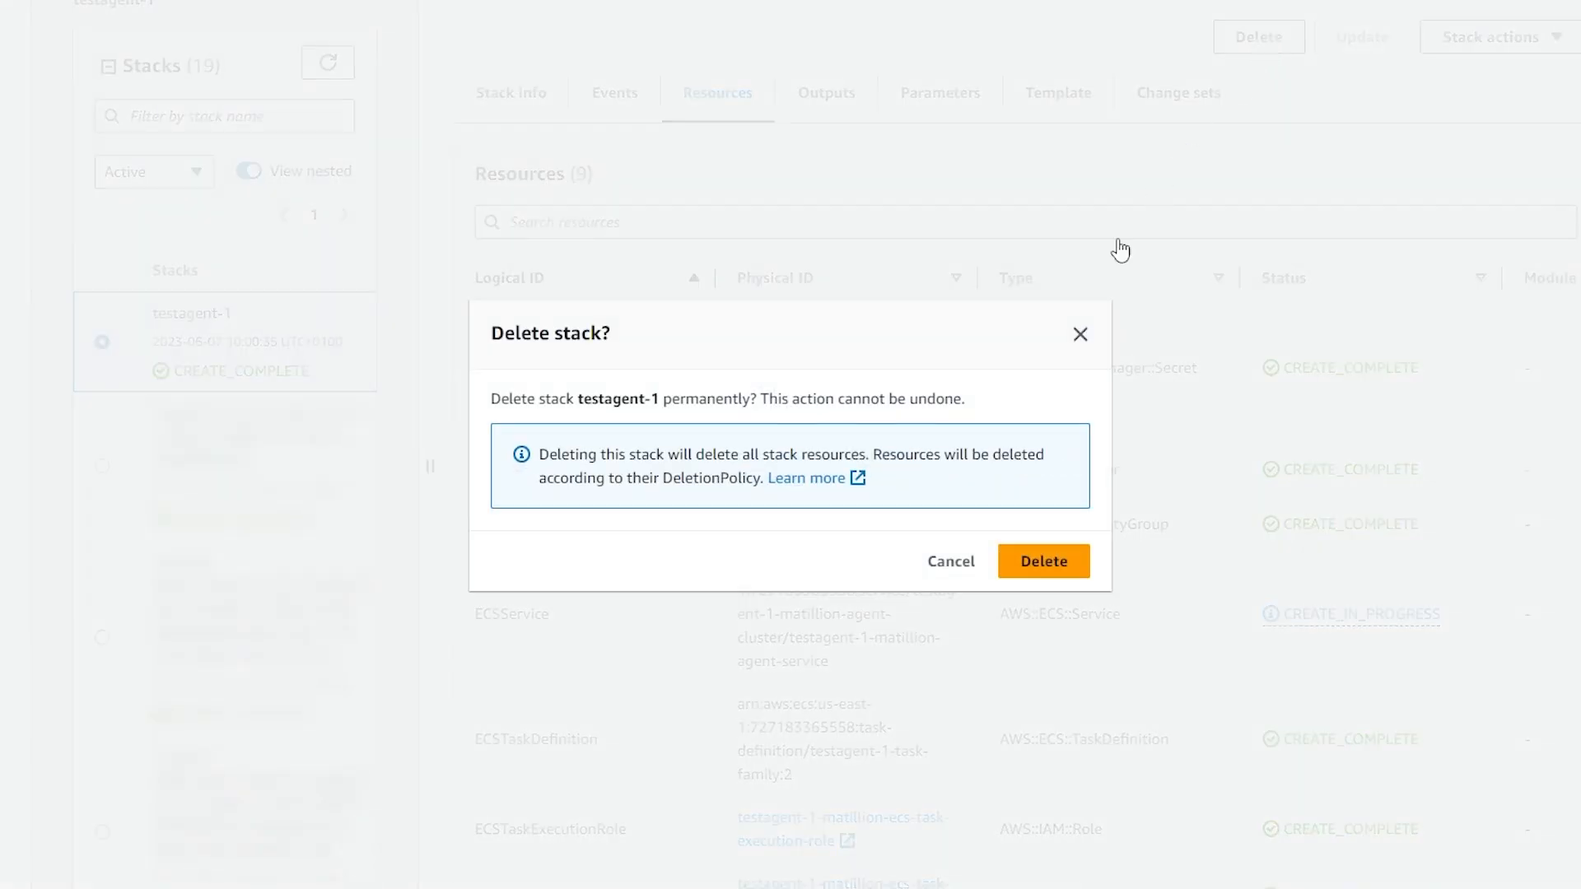
left_click(1035, 559)
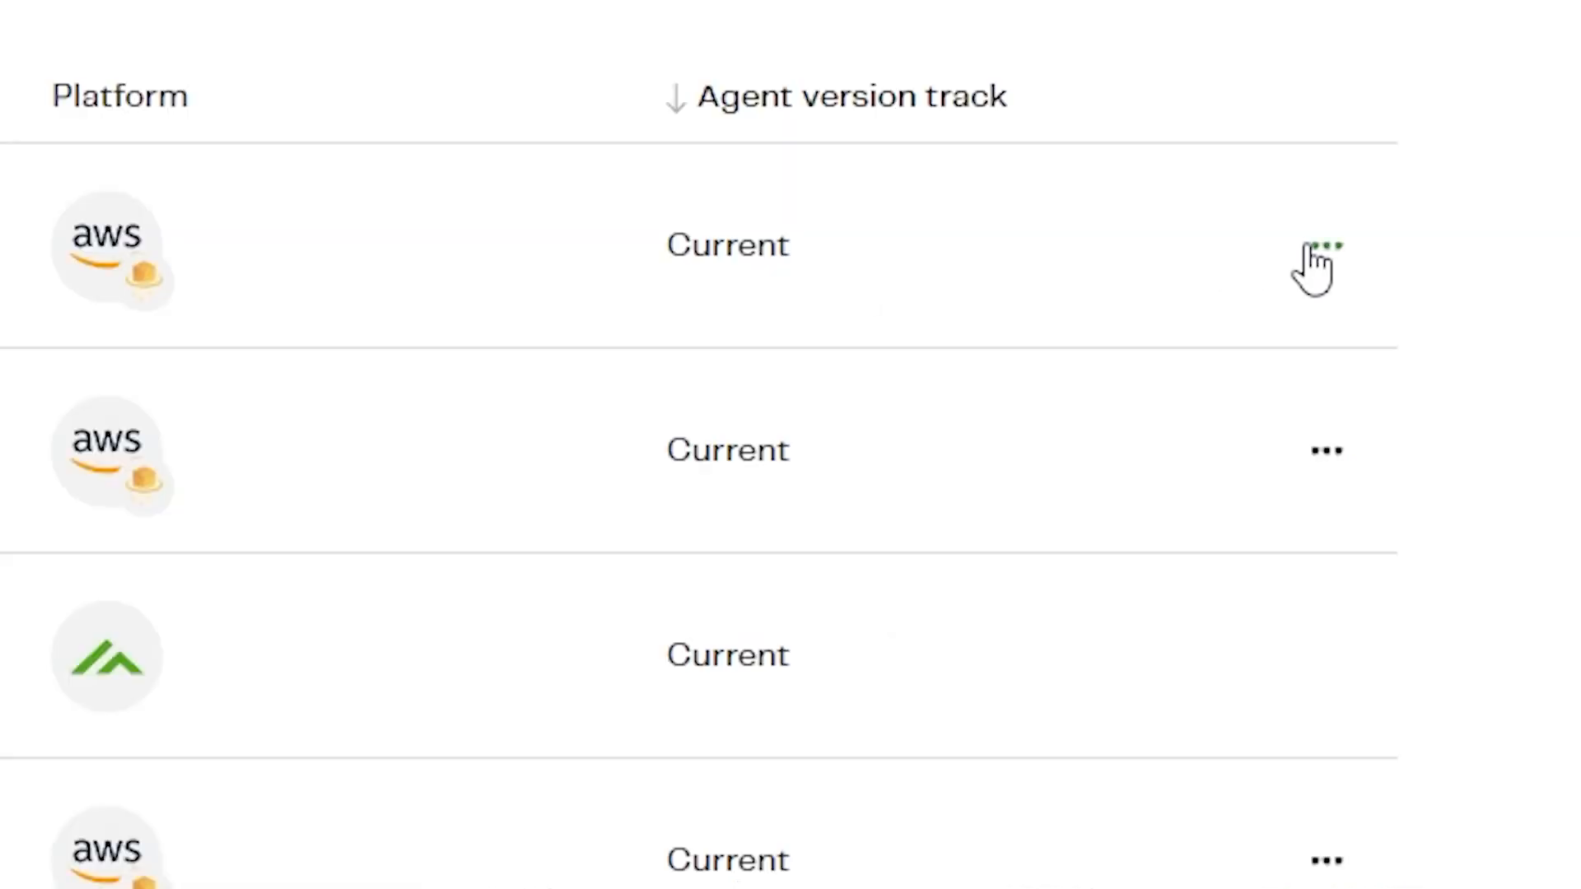
Step: Switch to the Matillion agents list and remove the first listed AWS agent, confirming the removal
left_click(1318, 251)
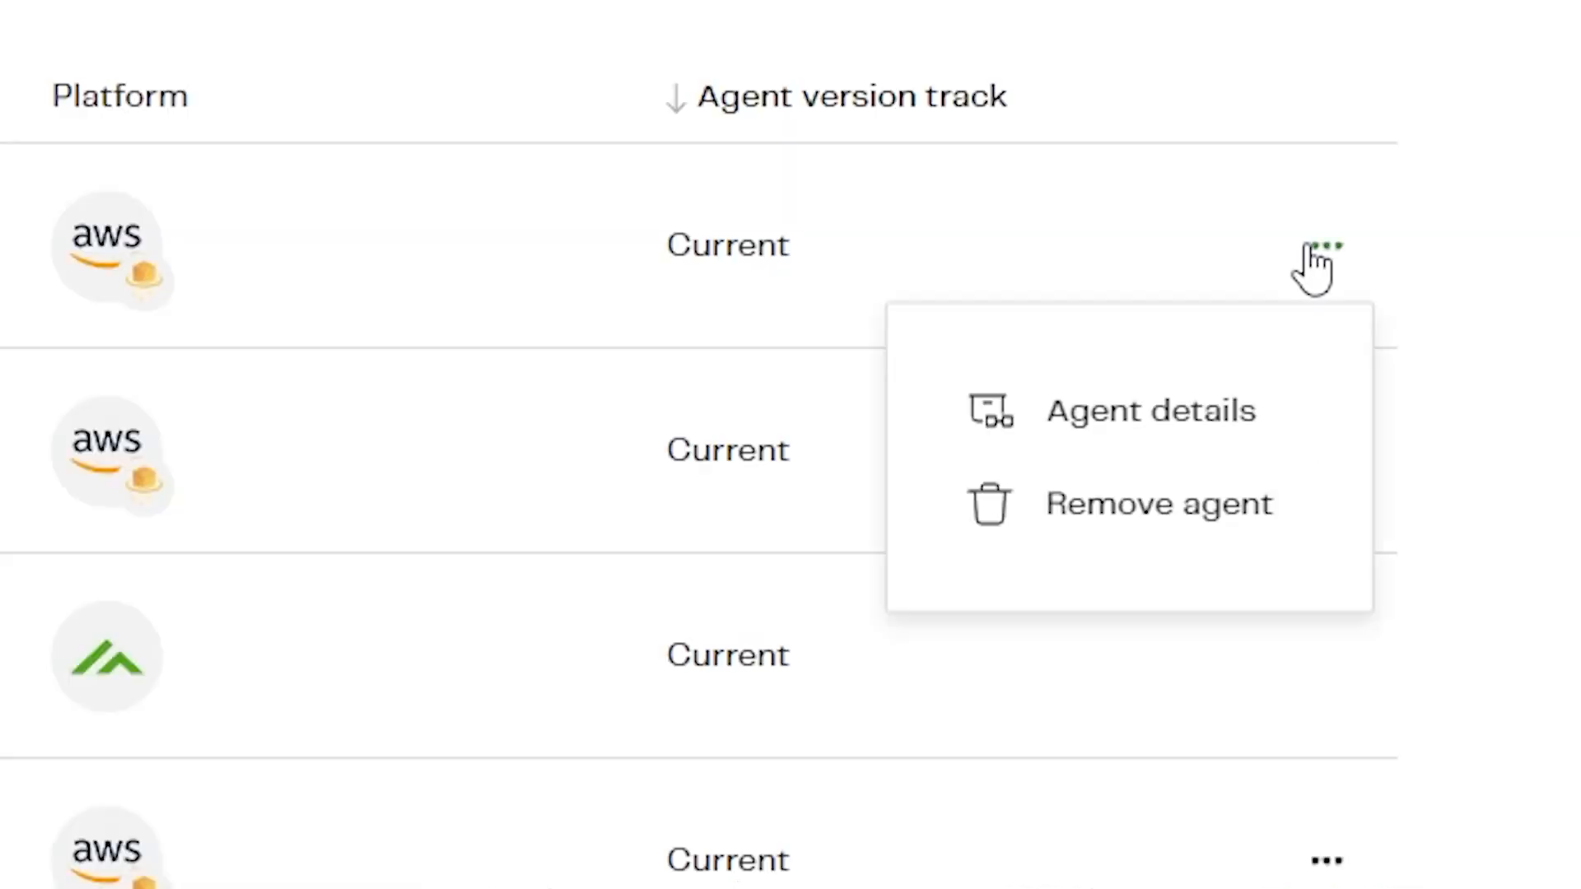
left_click(1160, 536)
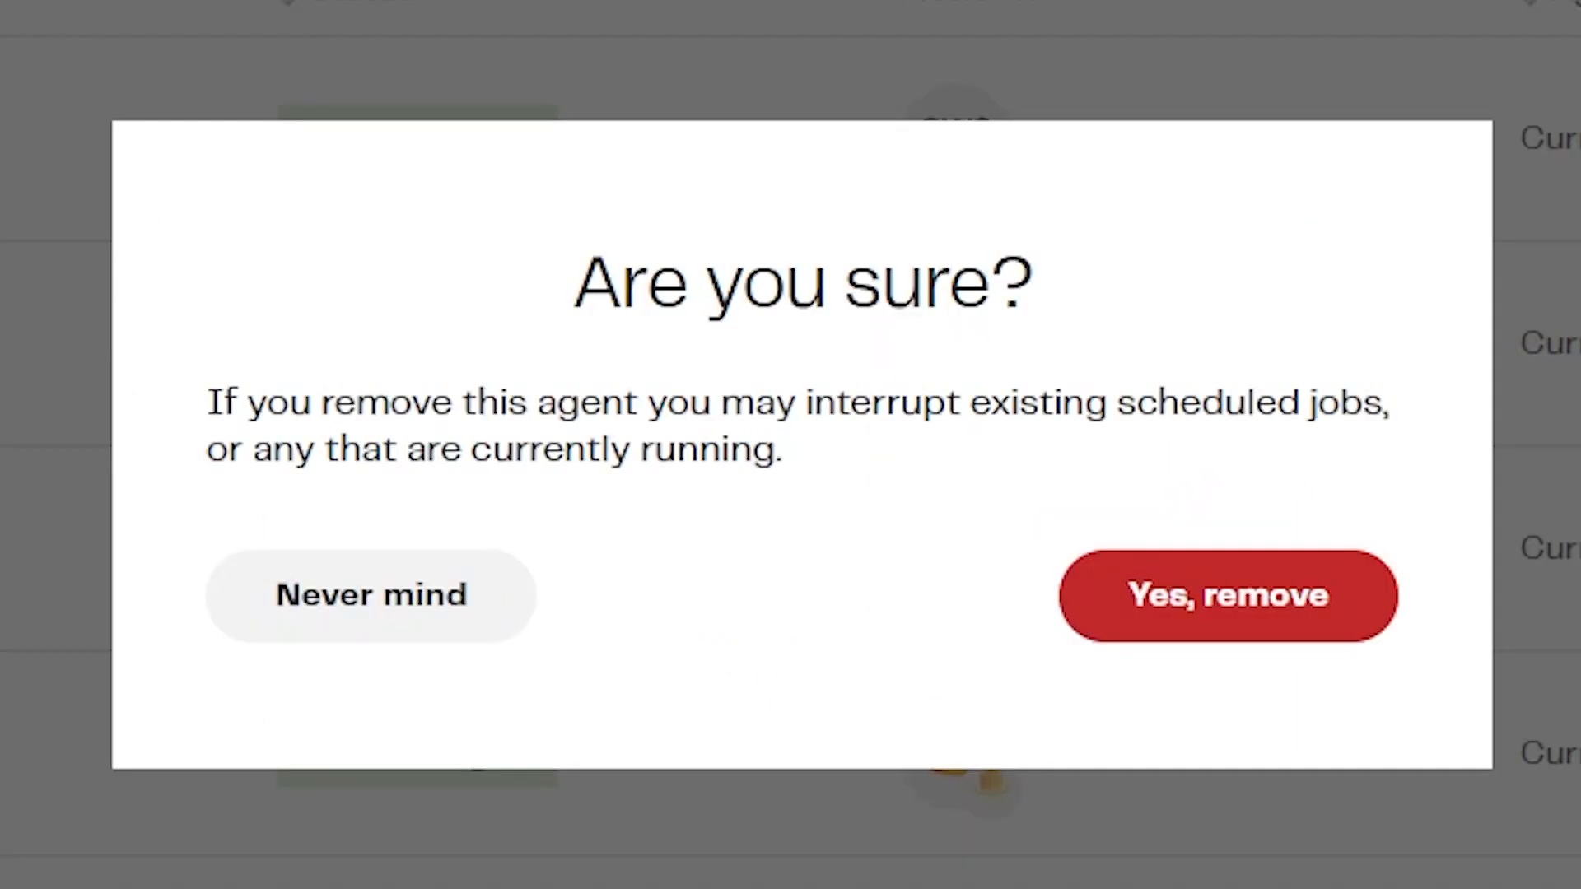
left_click(1183, 618)
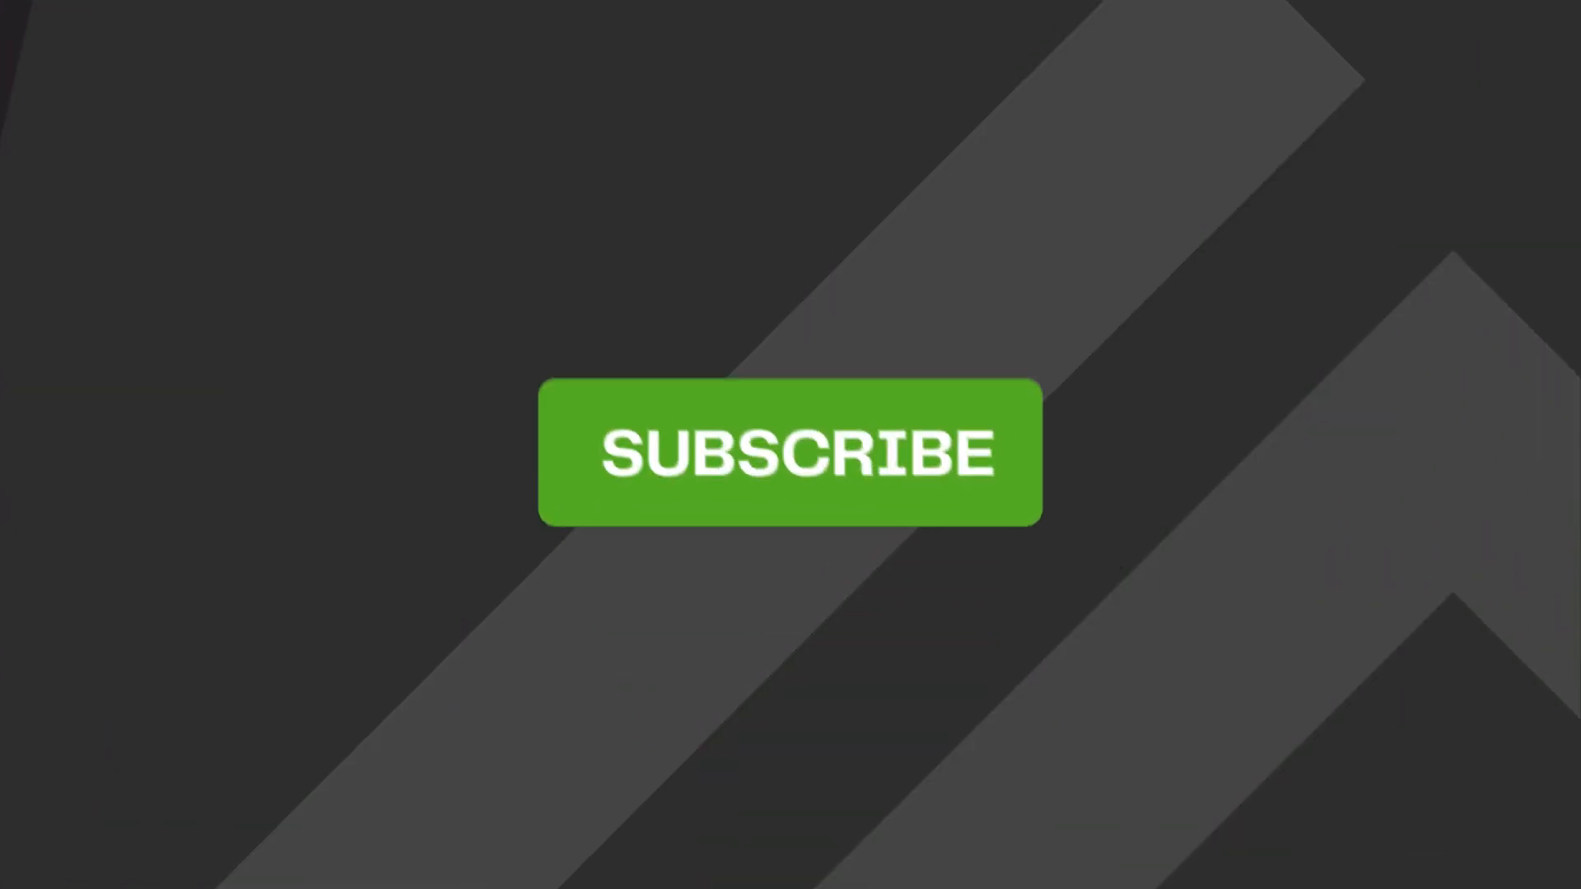